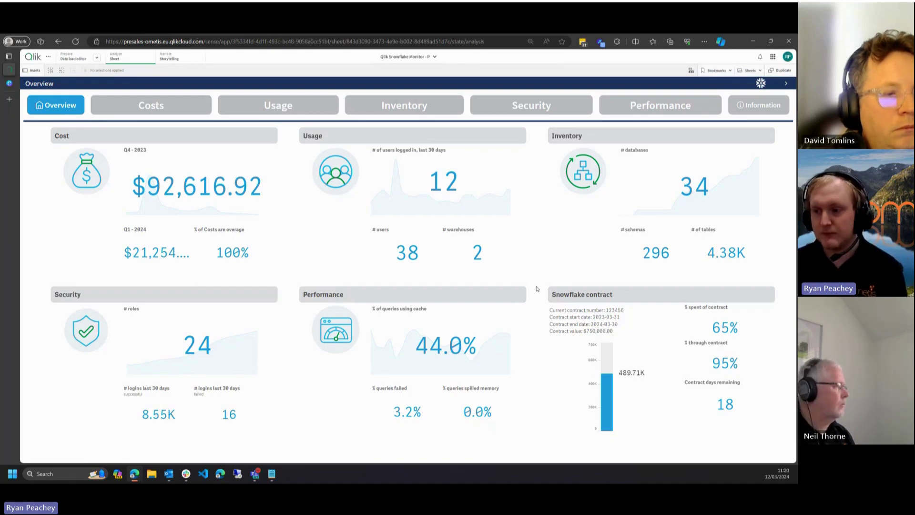
- Open the Costs sheet from the Overview's Cost tile and reload the page so it renders
{"action": "left_click", "coordinate": [188, 214]}
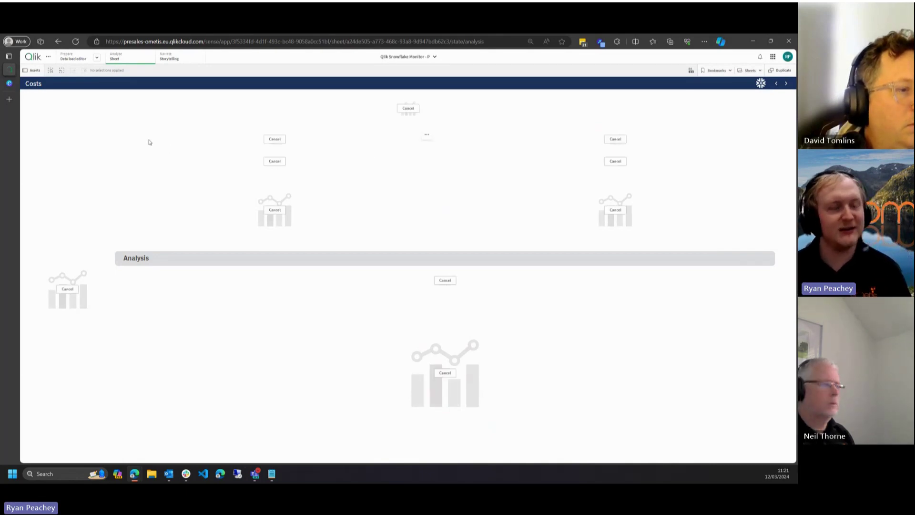
{"action": "left_click", "coordinate": [76, 42]}
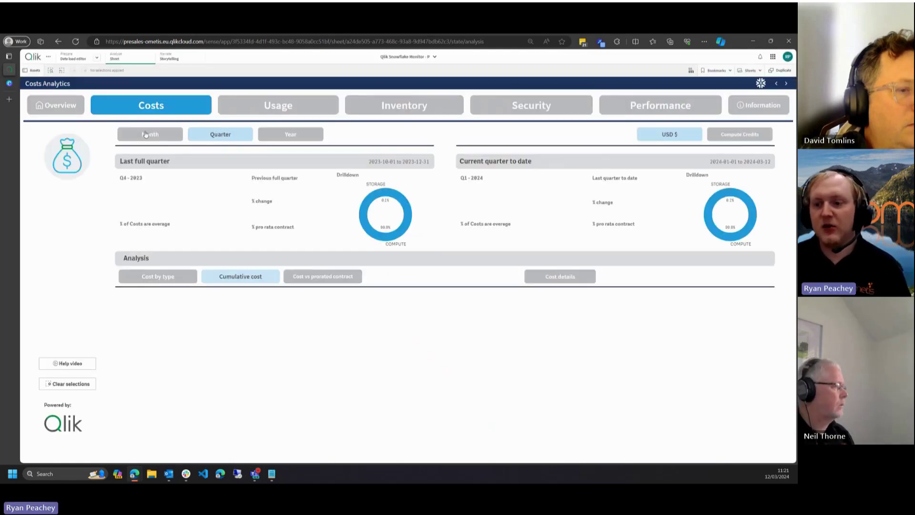
- Compare costs by month, quarter and year, ending on monthly: Feb-2024 $8,198.85, Mar-2024 $2,349.15
{"action": "left_click", "coordinate": [145, 134]}
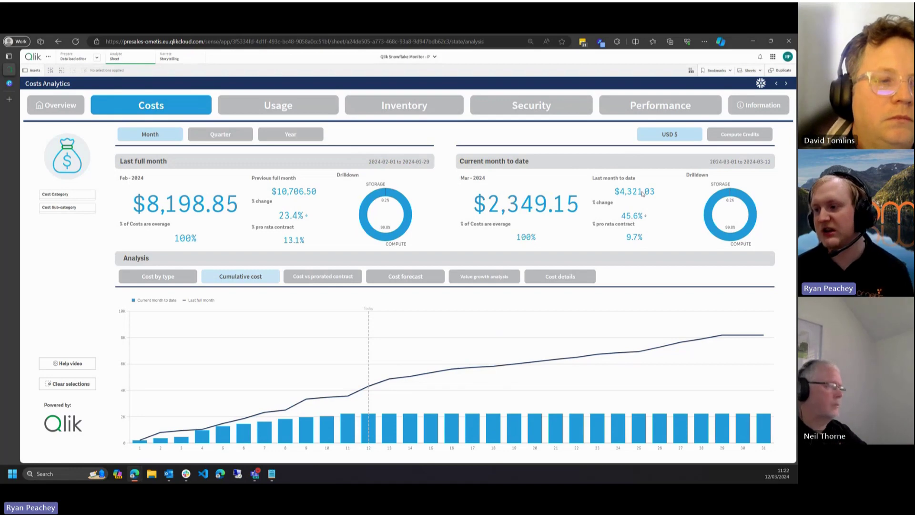
{"action": "left_click", "coordinate": [218, 136]}
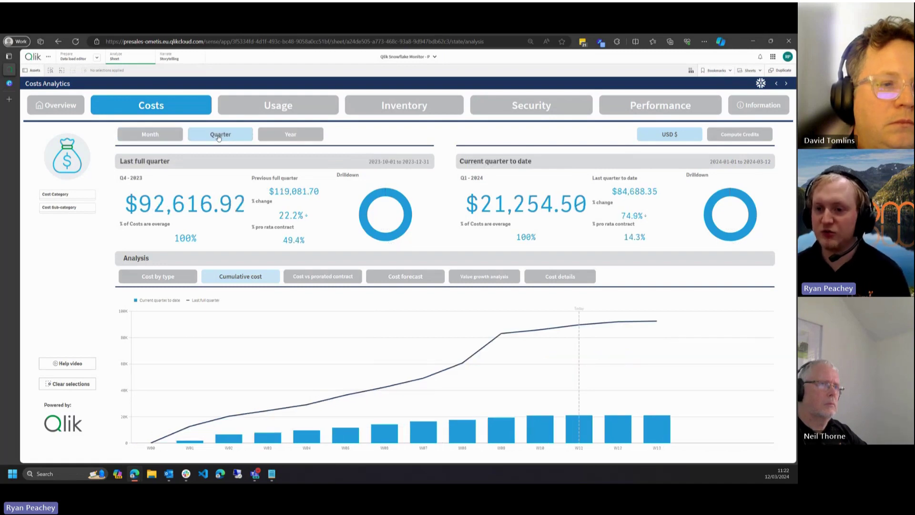
{"action": "left_click", "coordinate": [292, 135]}
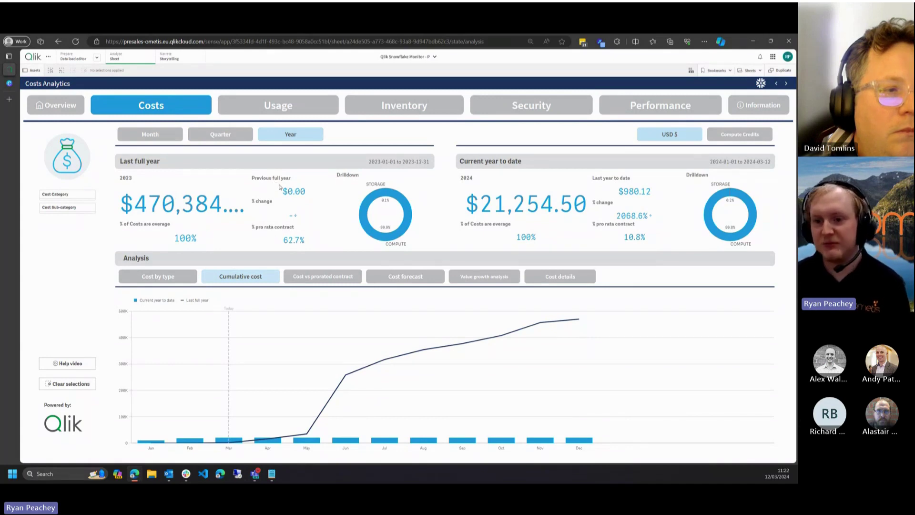
{"action": "left_click", "coordinate": [173, 142]}
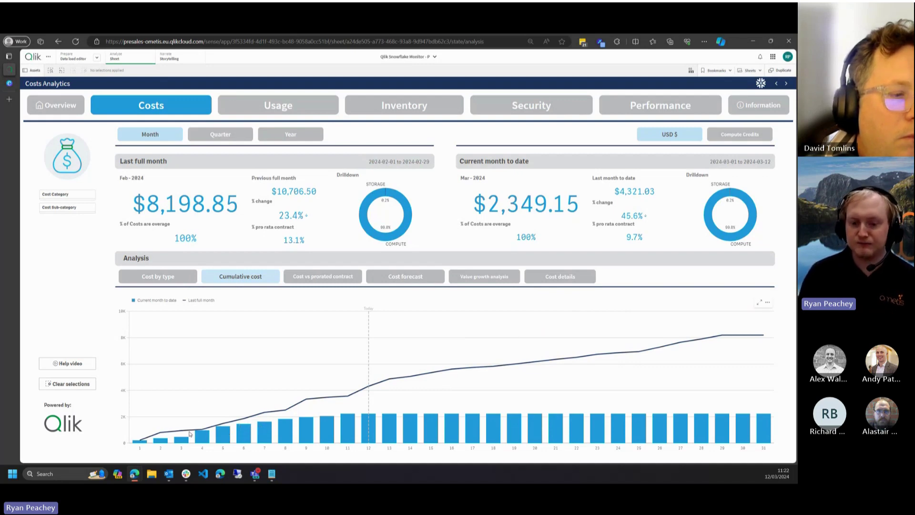
{"action": "mouse_move", "coordinate": [186, 438]}
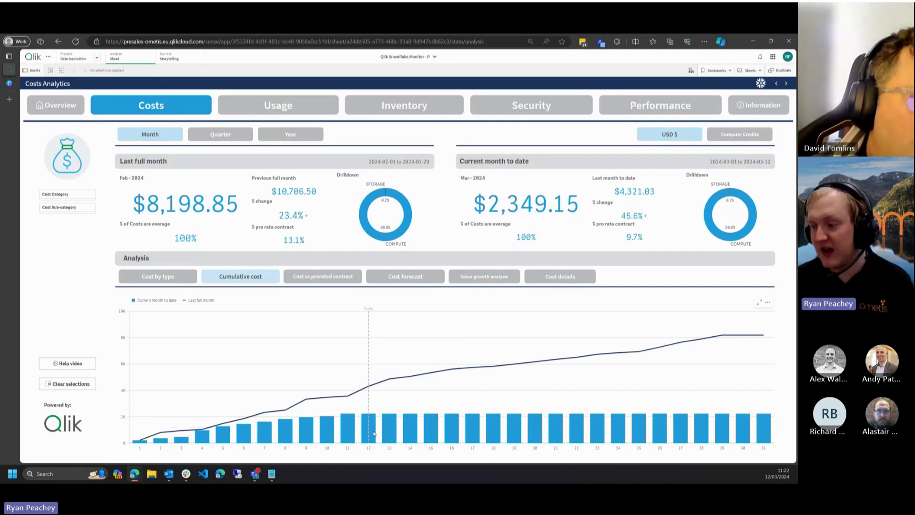
{"action": "mouse_move", "coordinate": [374, 433]}
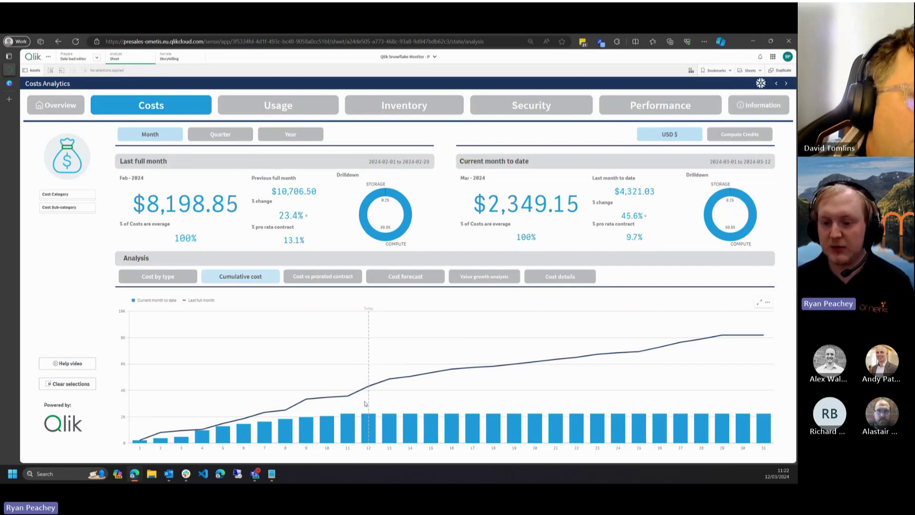
{"action": "mouse_move", "coordinate": [370, 388]}
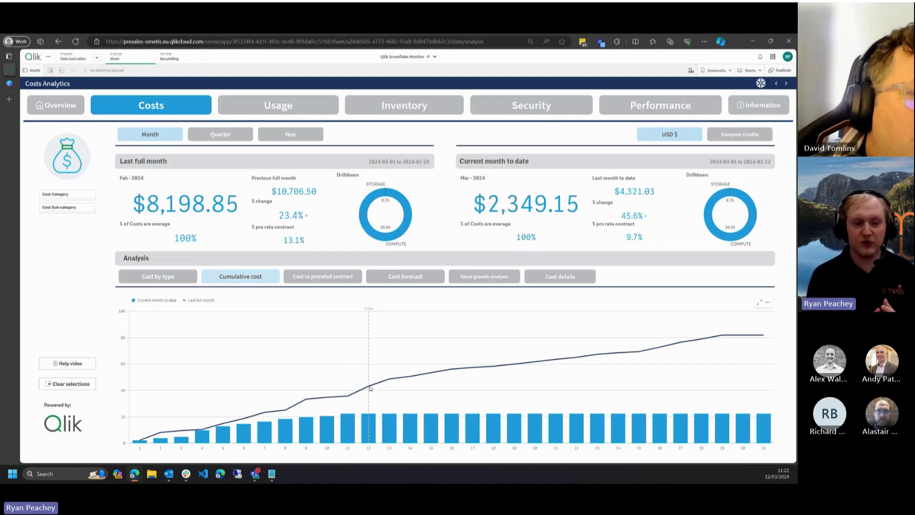
- Step through Cost vs prorated contract and Cost forecast charts to the Value growth analysis scatter
{"action": "left_click", "coordinate": [341, 276]}
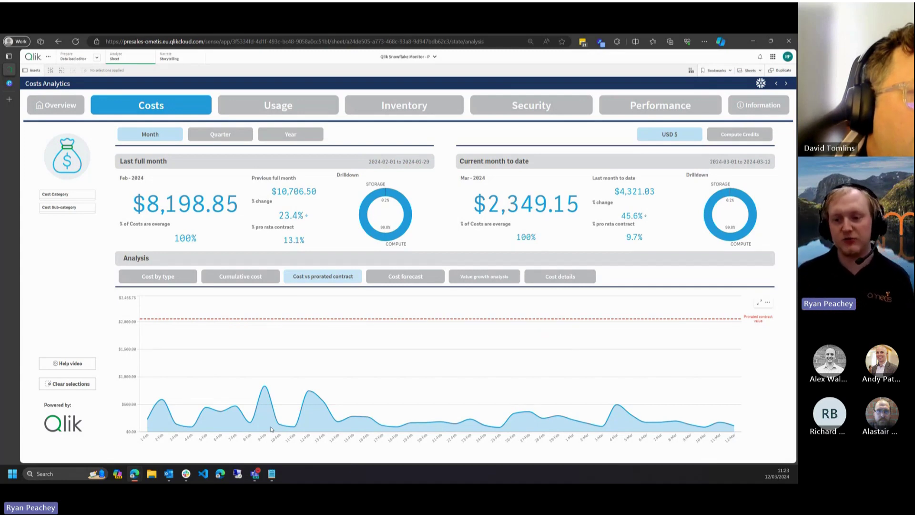
{"action": "left_click", "coordinate": [416, 278]}
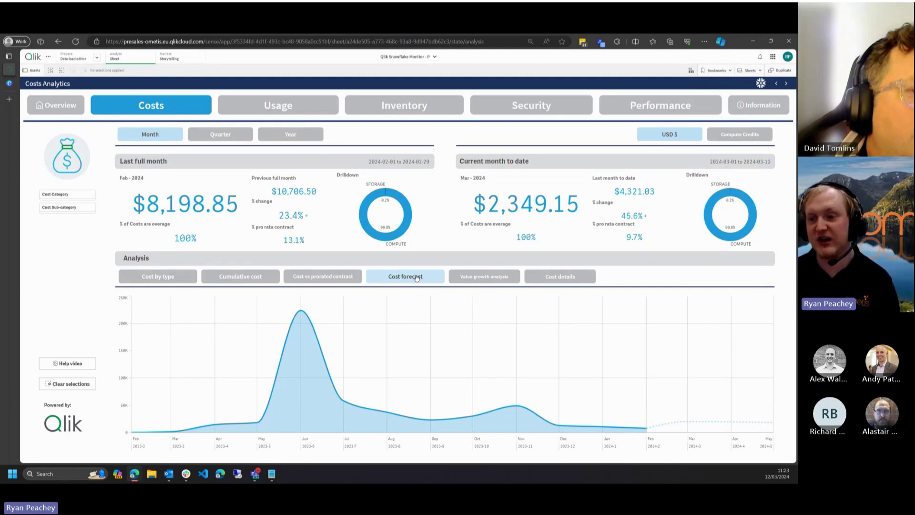
{"action": "left_click", "coordinate": [485, 277]}
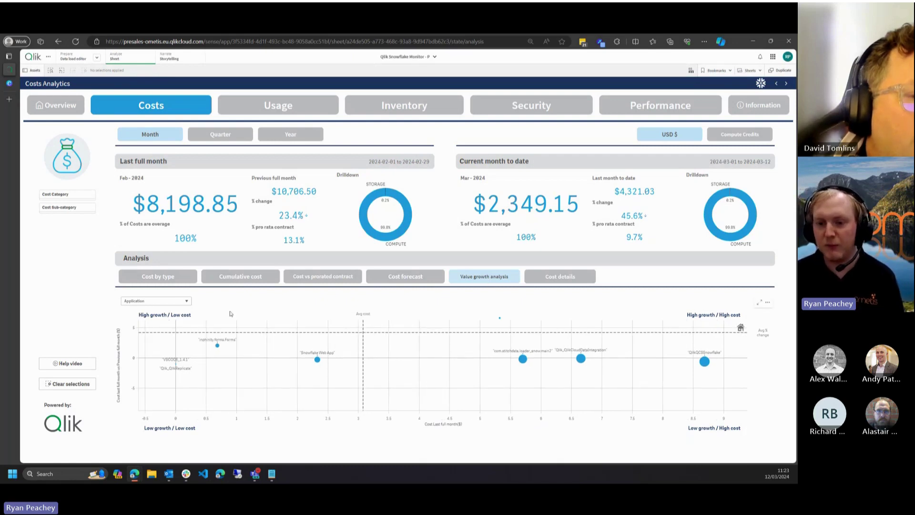
- Plot value growth by User, Role, then Warehouse, and show the per-warehouse Cost details table
{"action": "left_click", "coordinate": [184, 301]}
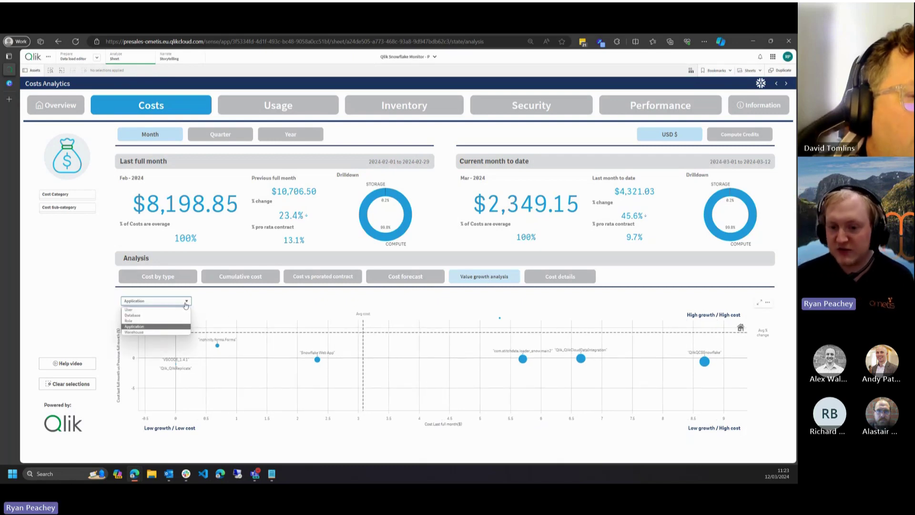
{"action": "left_click", "coordinate": [172, 311]}
{"action": "scroll", "coordinate": [383, 343], "scroll_direction": "down", "scroll_amount": 3}
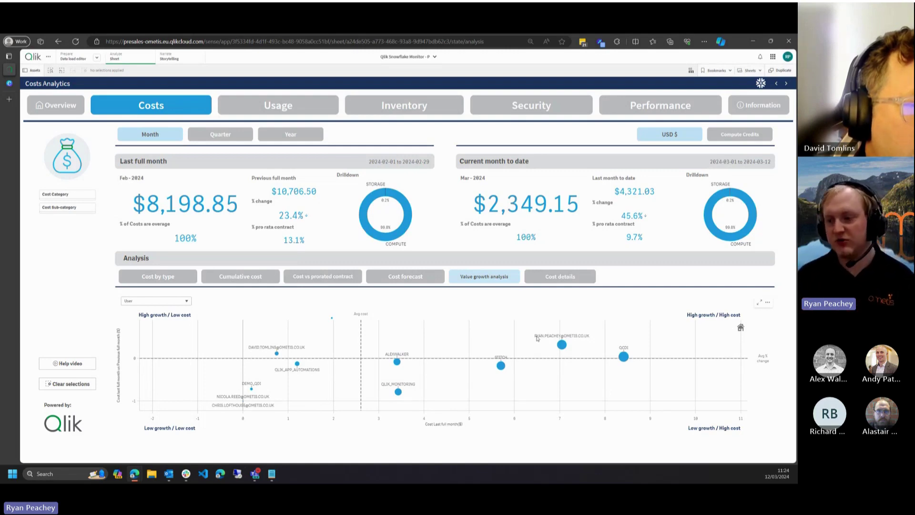
{"action": "mouse_move", "coordinate": [561, 348]}
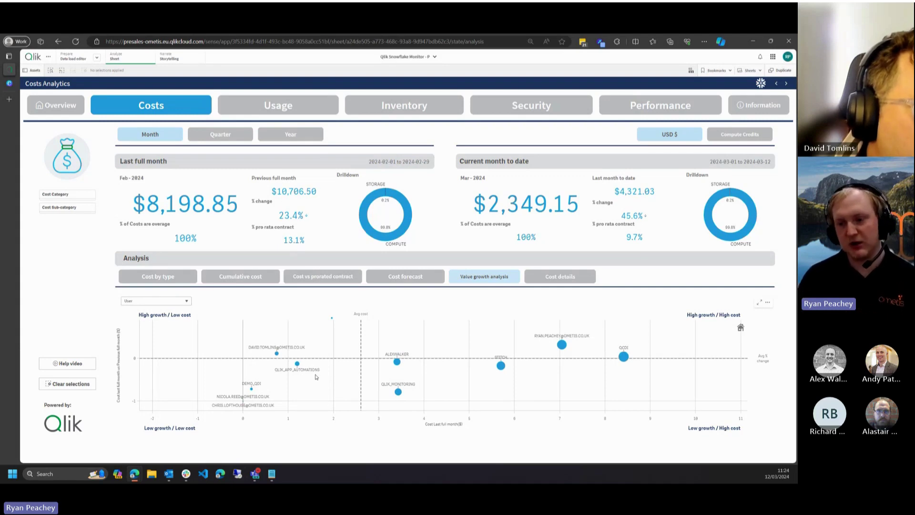
{"action": "left_click", "coordinate": [182, 304]}
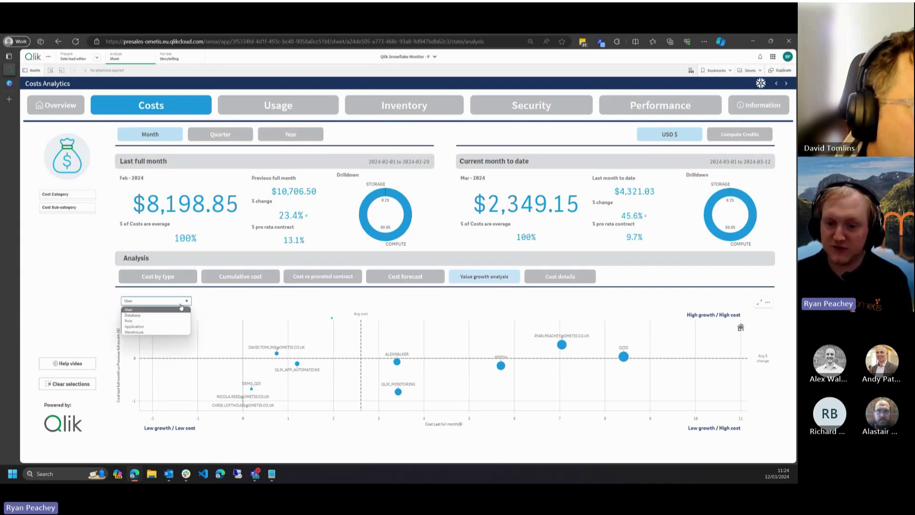
{"action": "left_click", "coordinate": [141, 323]}
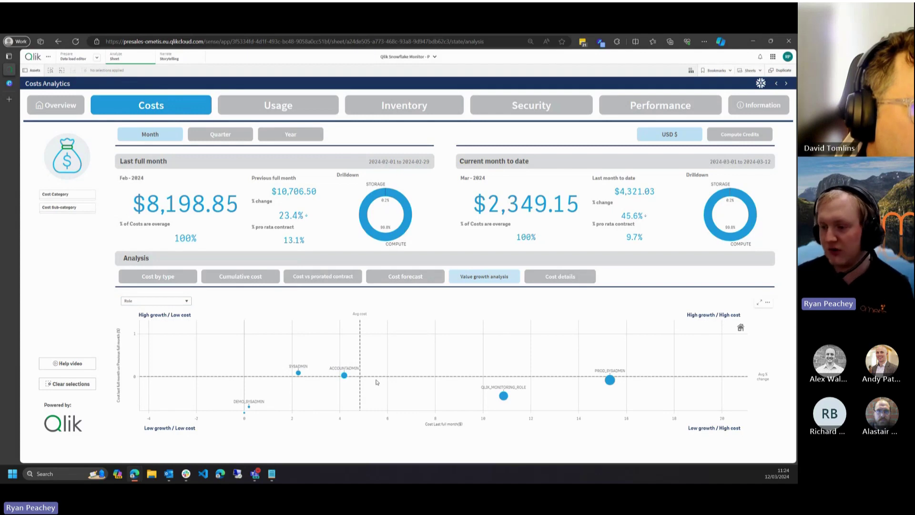
{"action": "left_click", "coordinate": [156, 301]}
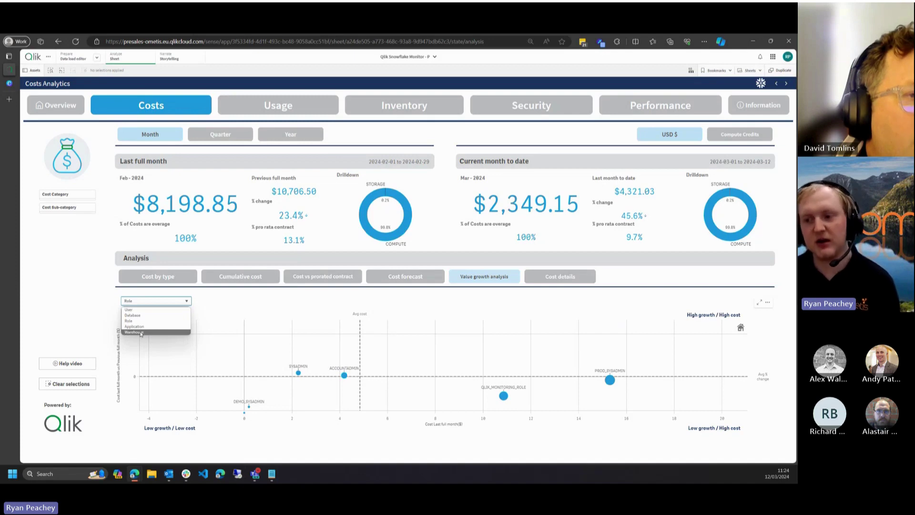
{"action": "left_click", "coordinate": [141, 332]}
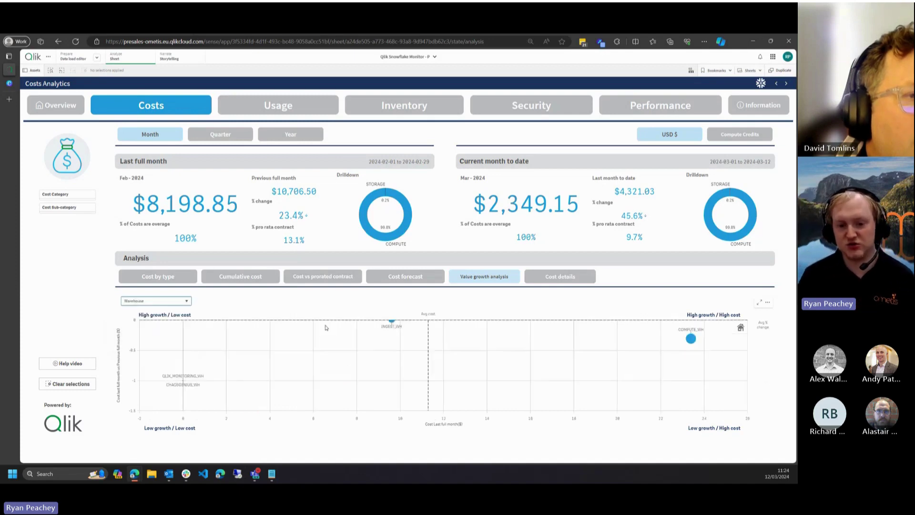
{"action": "left_click", "coordinate": [546, 280]}
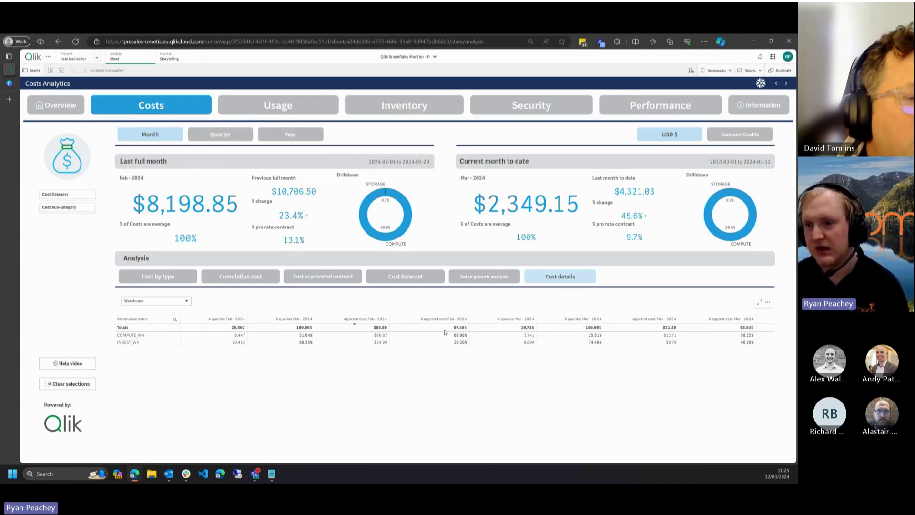
- Switch cost figures to Compute Credits and back to USD $, then go to the Usage sheet
{"action": "left_click", "coordinate": [736, 135]}
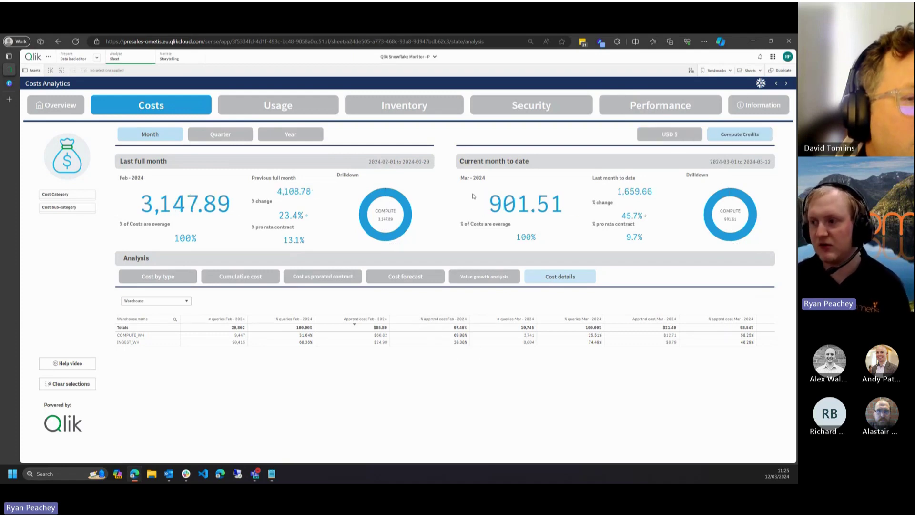
{"action": "left_click", "coordinate": [657, 133]}
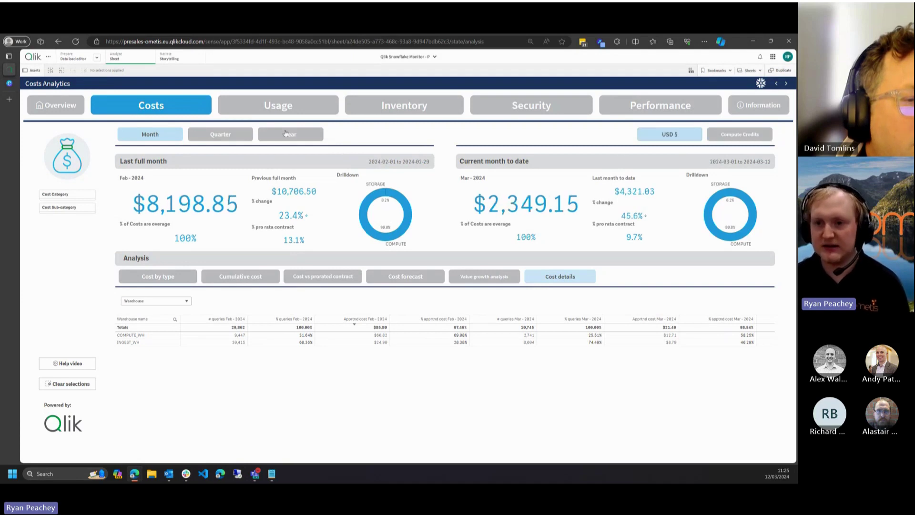
{"action": "left_click", "coordinate": [275, 106]}
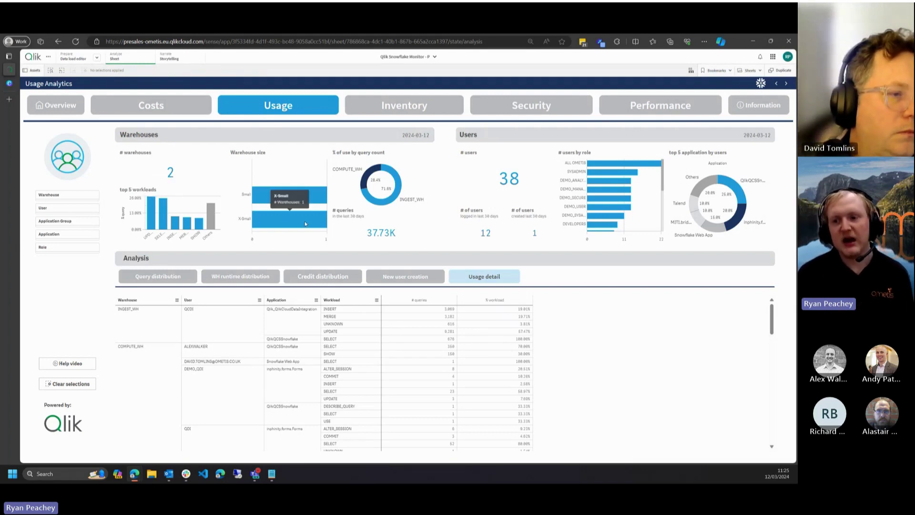
{"action": "mouse_move", "coordinate": [374, 172]}
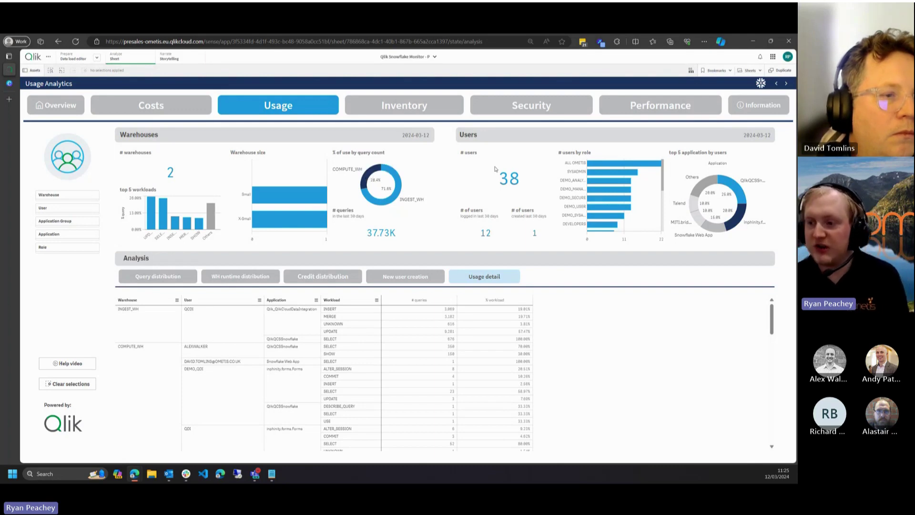
{"action": "mouse_move", "coordinate": [563, 165]}
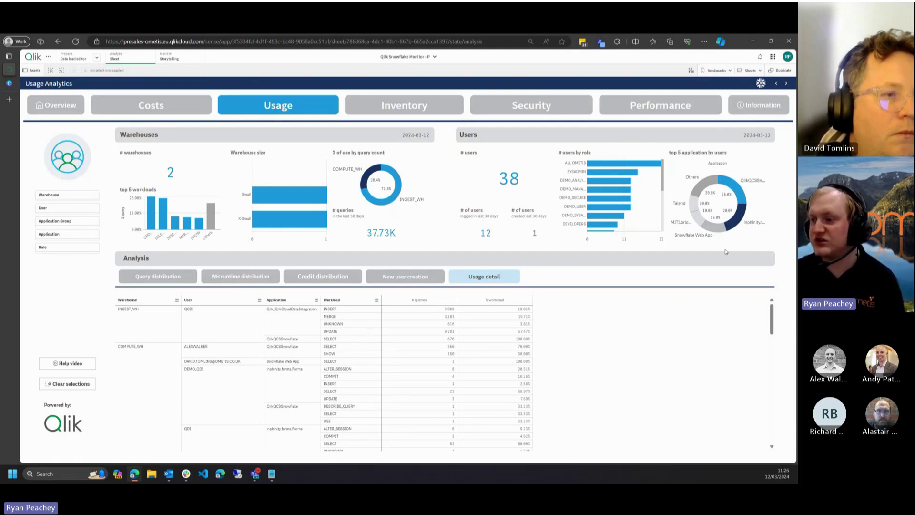
{"action": "mouse_move", "coordinate": [735, 228]}
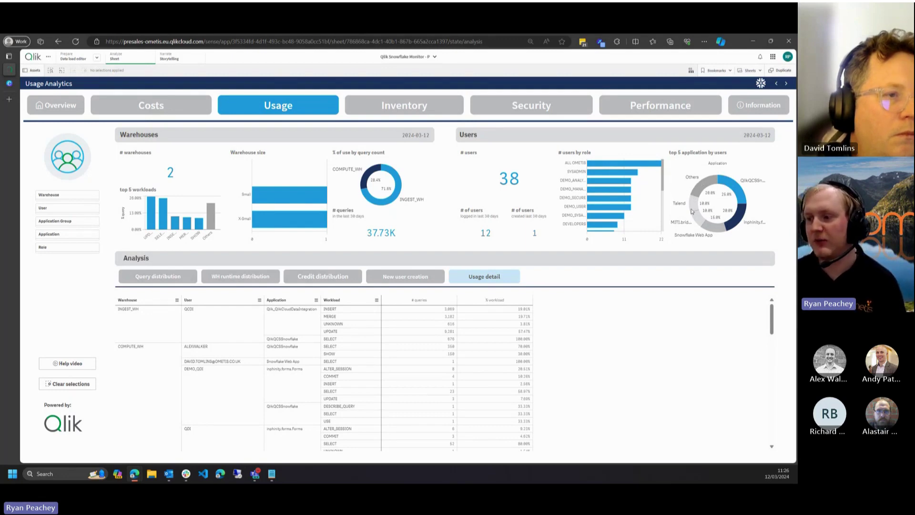
{"action": "mouse_move", "coordinate": [692, 207]}
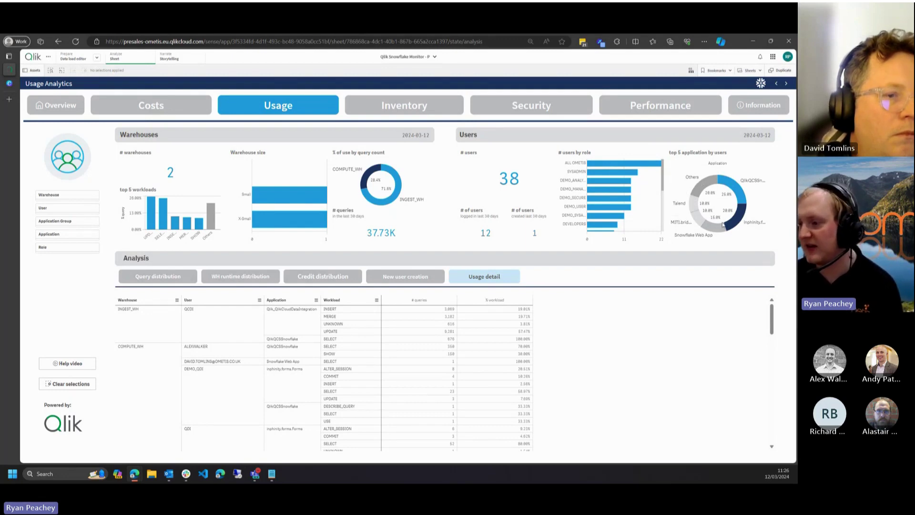
{"action": "mouse_move", "coordinate": [742, 192]}
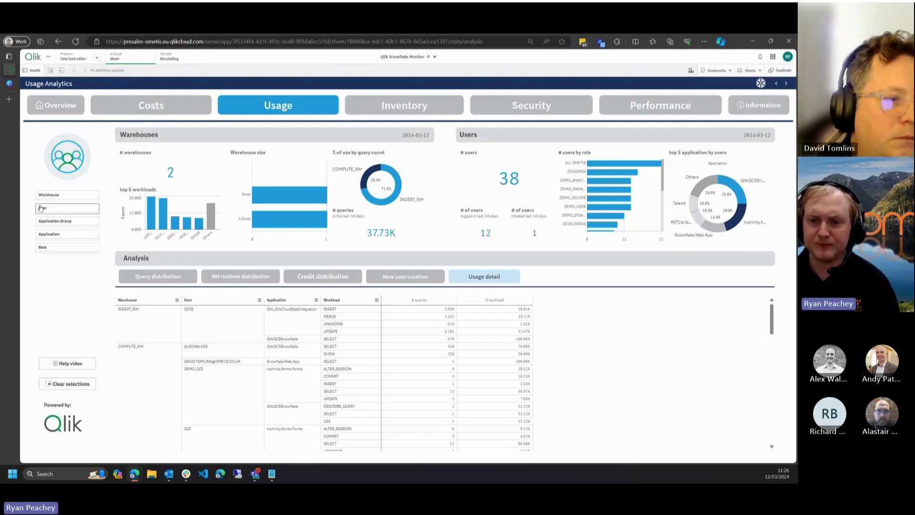
- View the Query distribution, COMPUTE_WH, WH runtime distribution and Credit distribution heatmaps in turn
{"action": "left_click", "coordinate": [161, 279]}
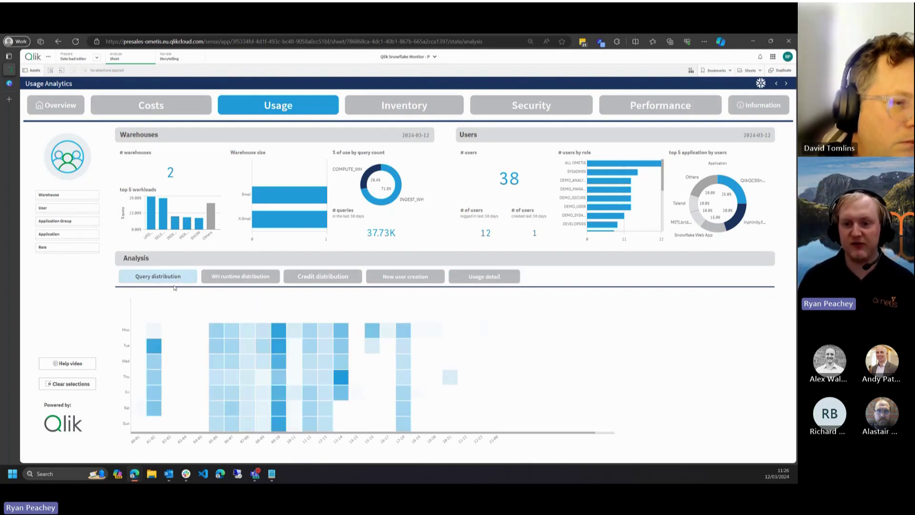
{"action": "left_click", "coordinate": [366, 179]}
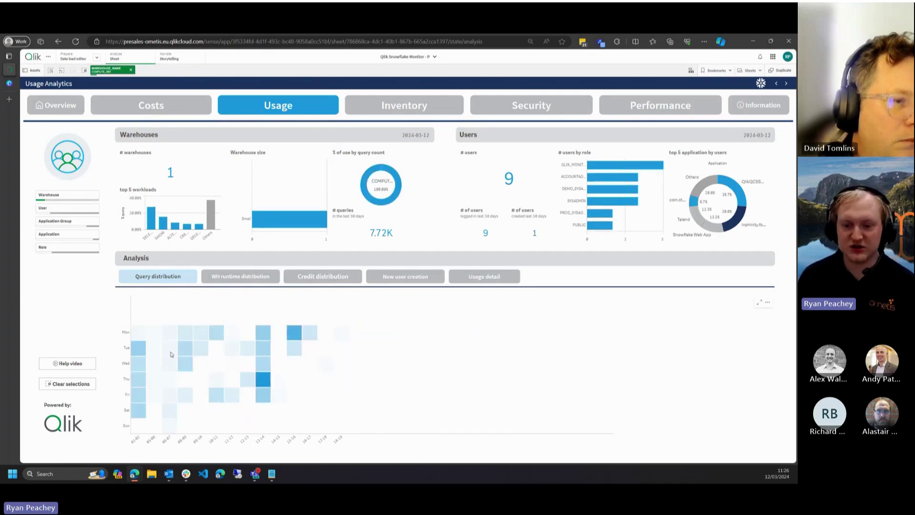
{"action": "mouse_move", "coordinate": [232, 365]}
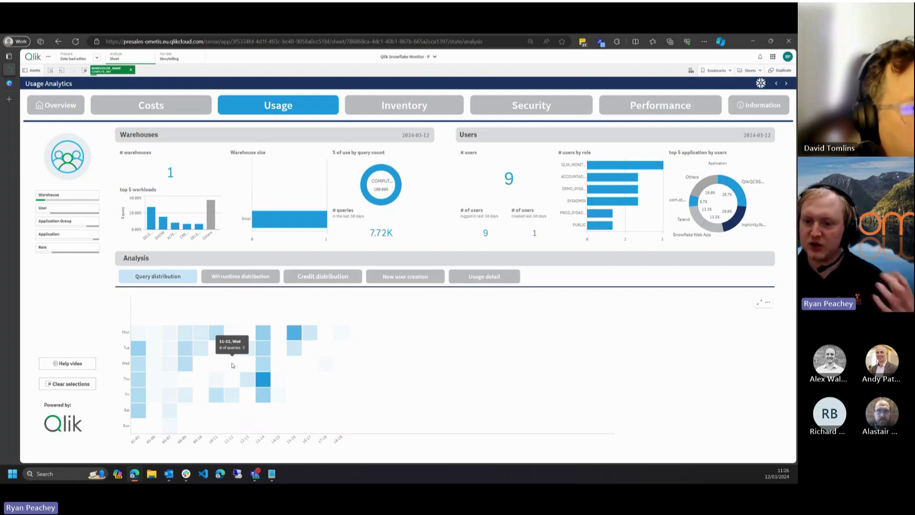
{"action": "left_click", "coordinate": [230, 277]}
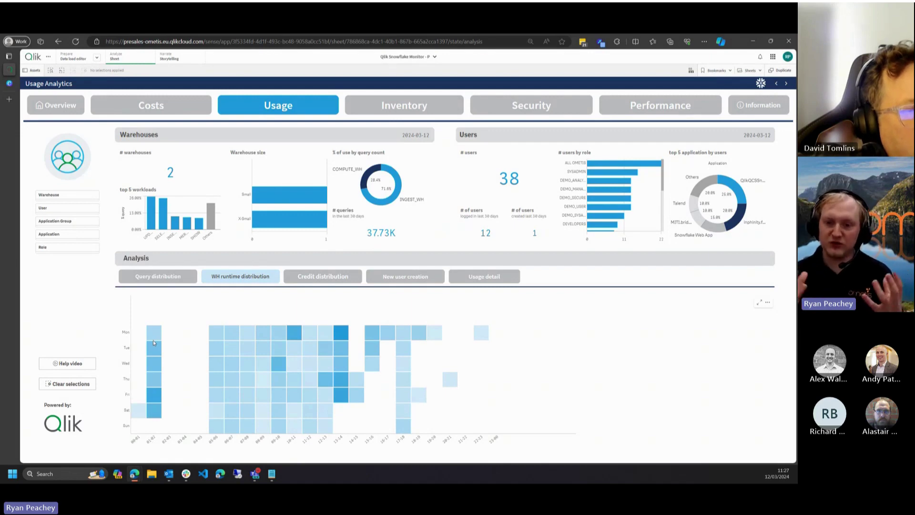
{"action": "left_click", "coordinate": [327, 282]}
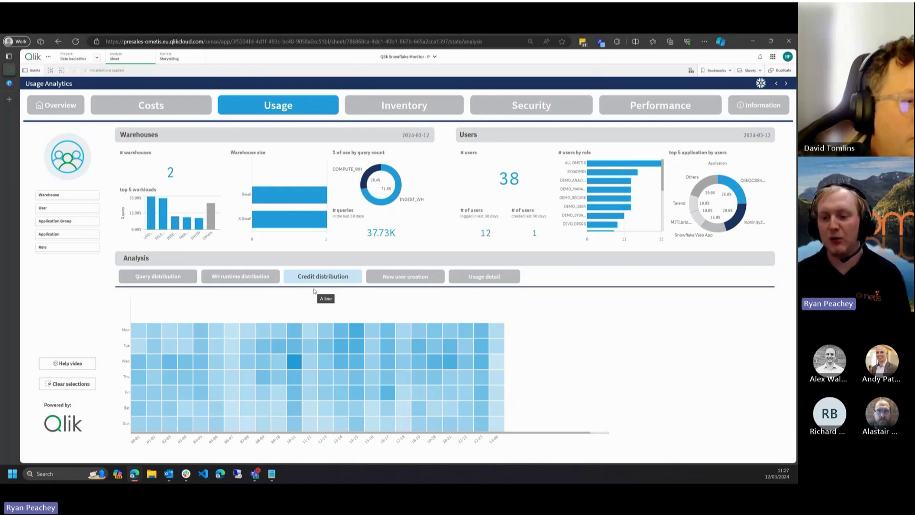
- View the New user creation chart, then return to the Usage detail table
{"action": "left_click", "coordinate": [386, 276]}
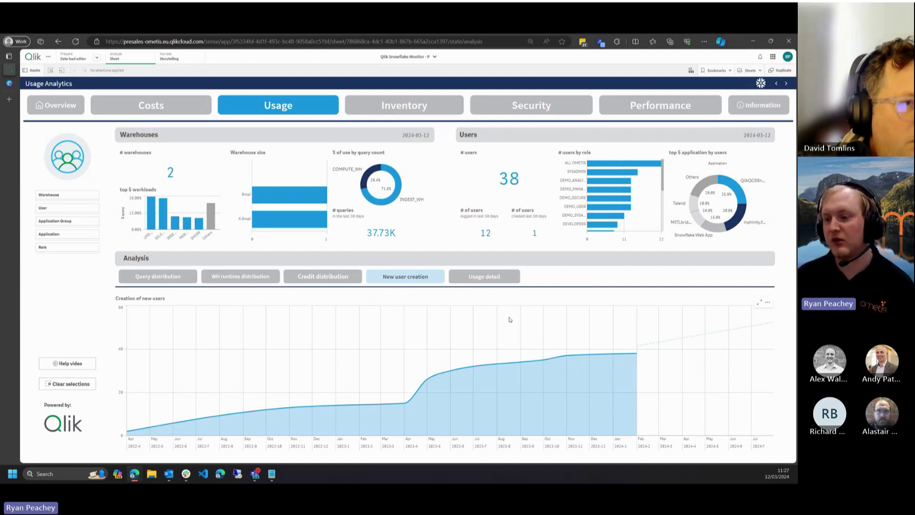
{"action": "left_click", "coordinate": [482, 282]}
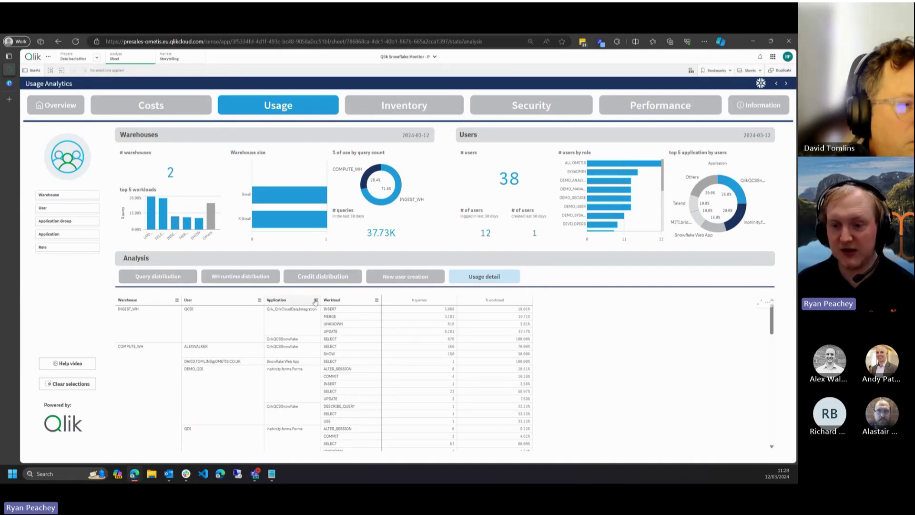
- Filter the usage detail to one user via the User column search and review the table
{"action": "left_click", "coordinate": [260, 299]}
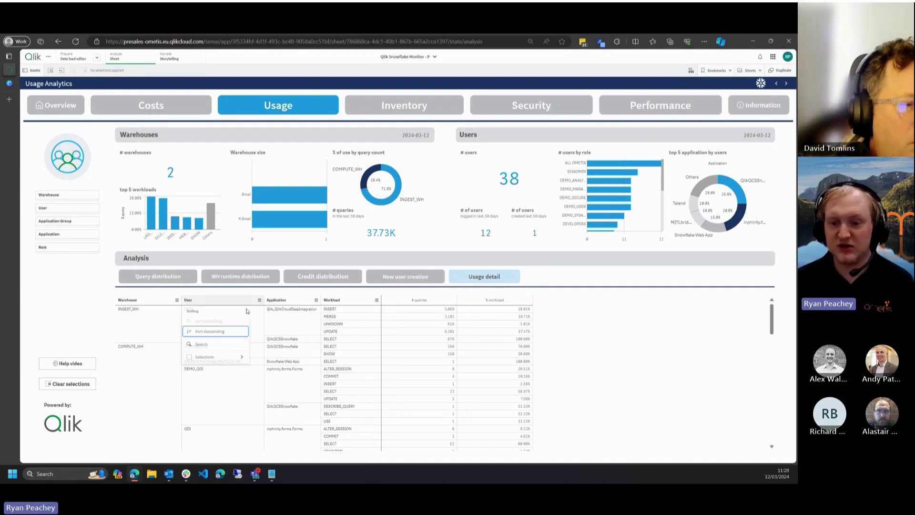
{"action": "type", "text": "Ryan"}
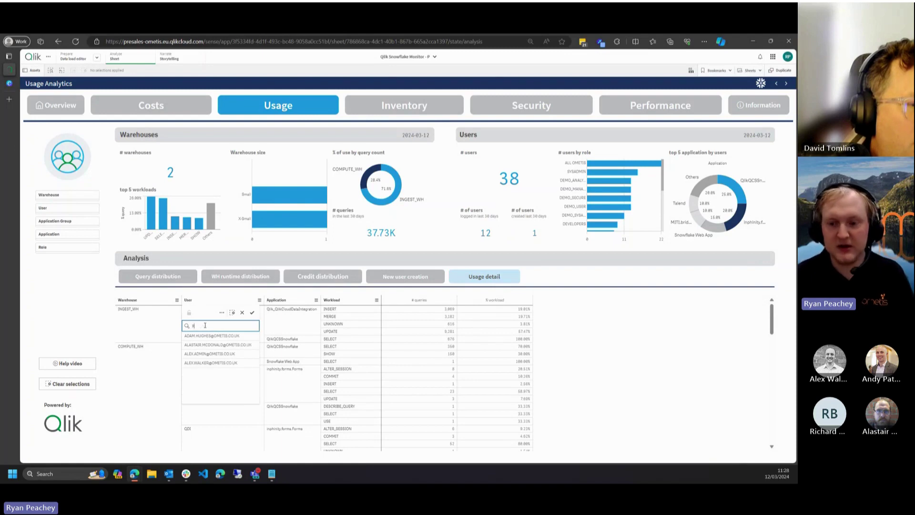
{"action": "left_click", "coordinate": [206, 335]}
{"action": "left_click", "coordinate": [251, 313]}
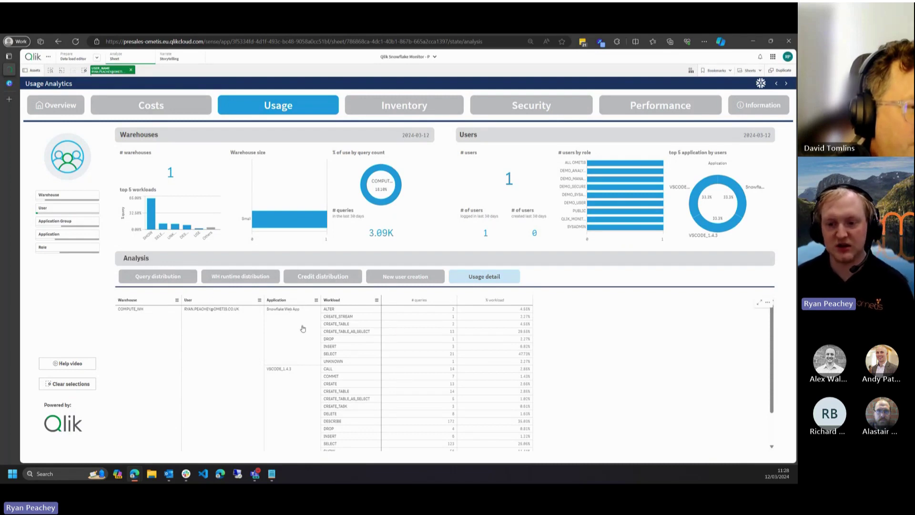
{"action": "scroll", "coordinate": [293, 362], "scroll_direction": "down", "scroll_amount": 2}
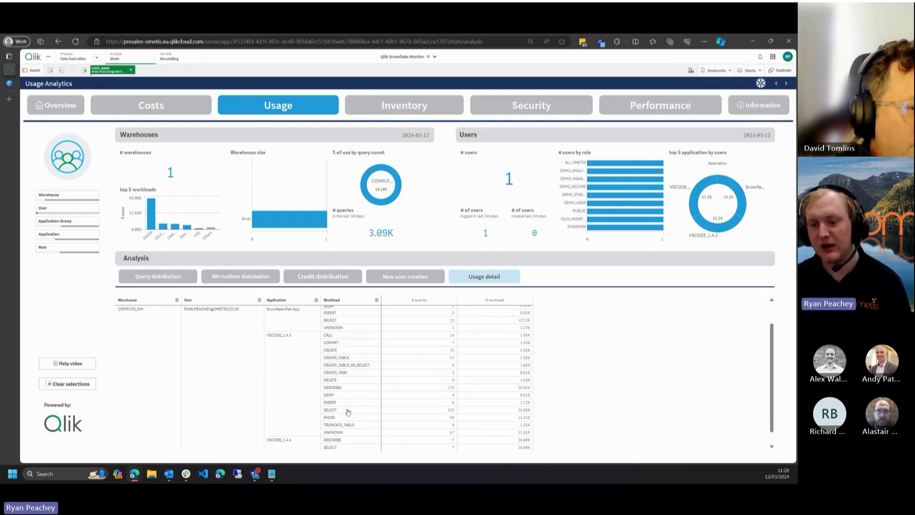
{"action": "scroll", "coordinate": [336, 402], "scroll_direction": "up", "scroll_amount": 2}
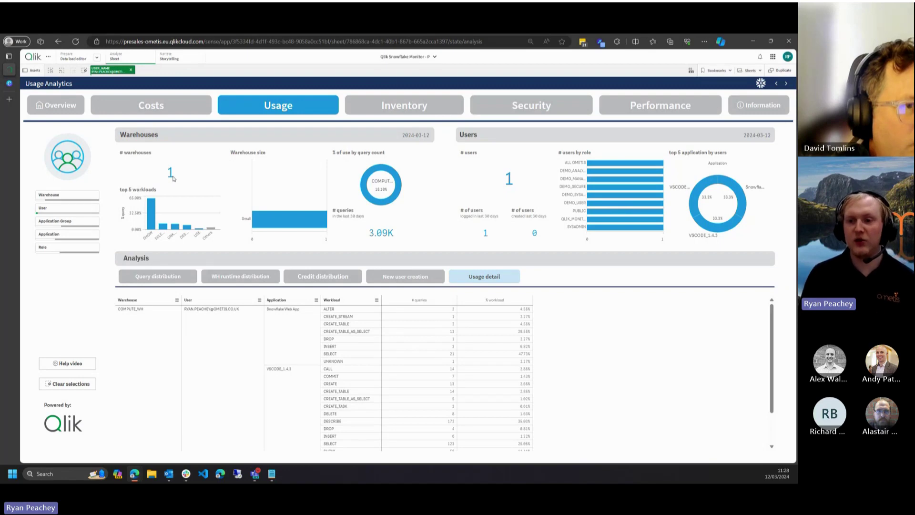
{"action": "left_click", "coordinate": [66, 208]}
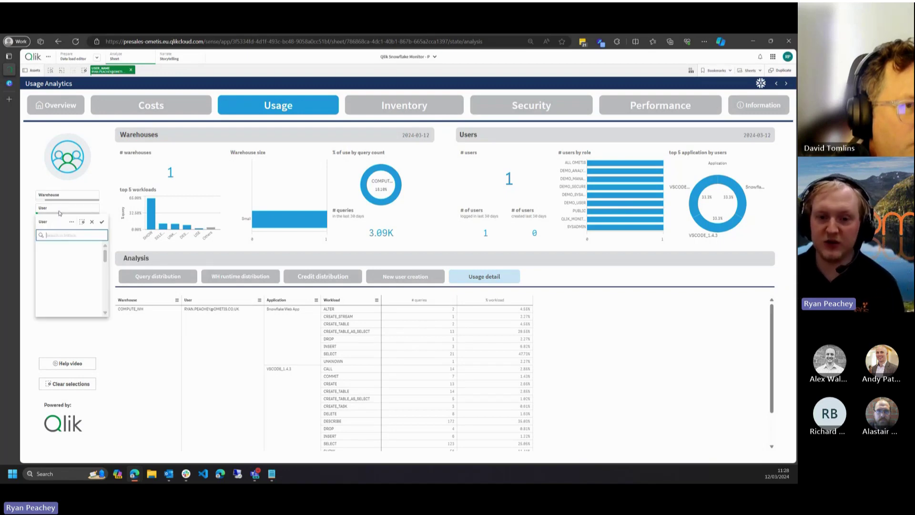
{"action": "left_click", "coordinate": [119, 205]}
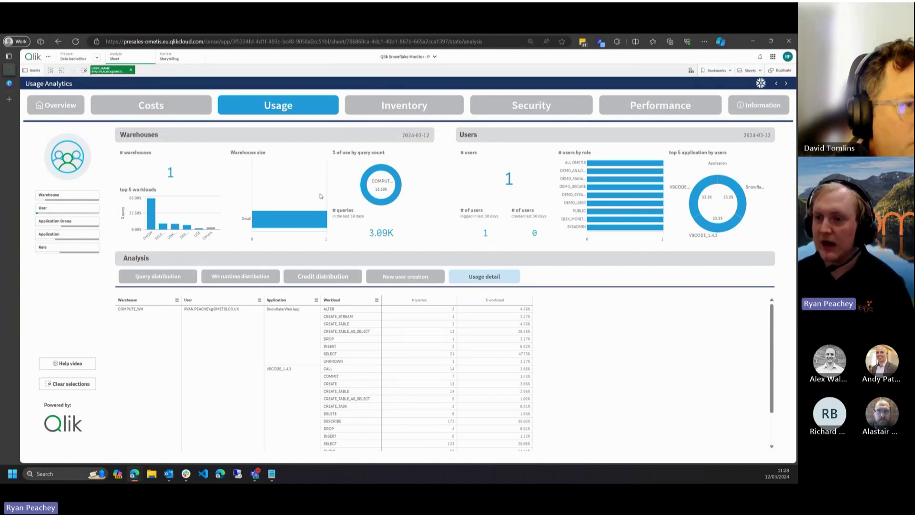
- Clear the user filter, open the Inventory sheet, and show the Unused databases table
{"action": "left_click", "coordinate": [131, 71]}
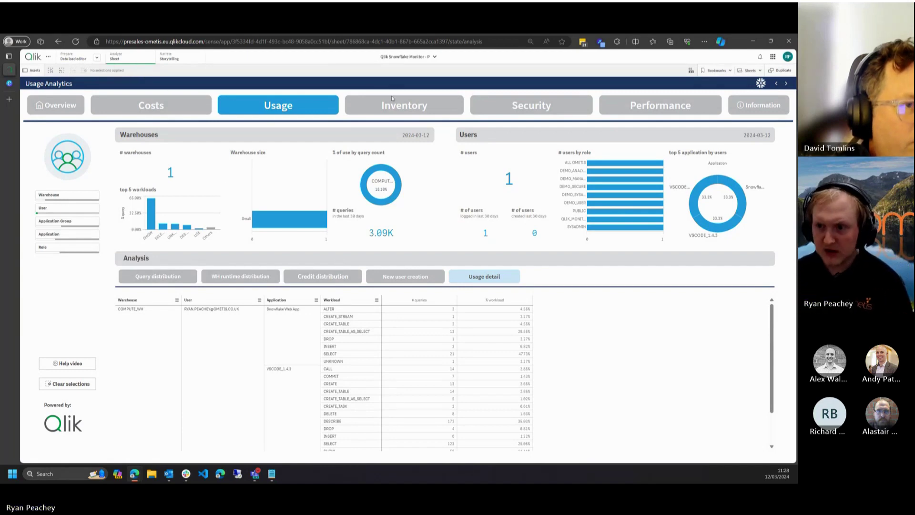
{"action": "left_click", "coordinate": [392, 105]}
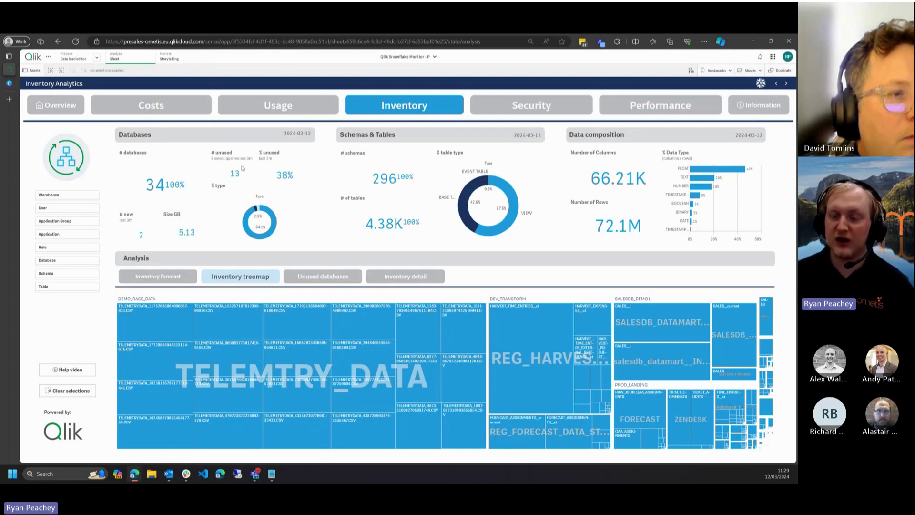
{"action": "left_click", "coordinate": [310, 276]}
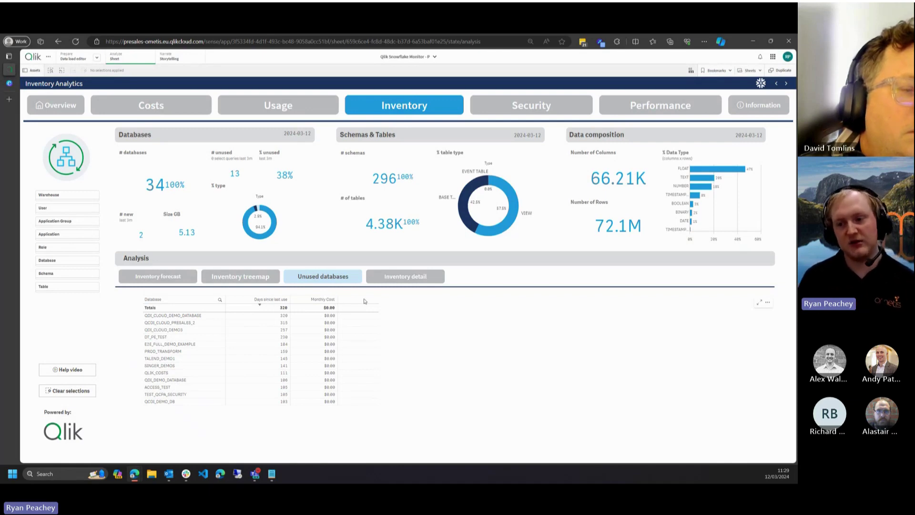
- View the Inventory detail table, then switch to the Inventory treemap of databases and tables
{"action": "left_click", "coordinate": [375, 281]}
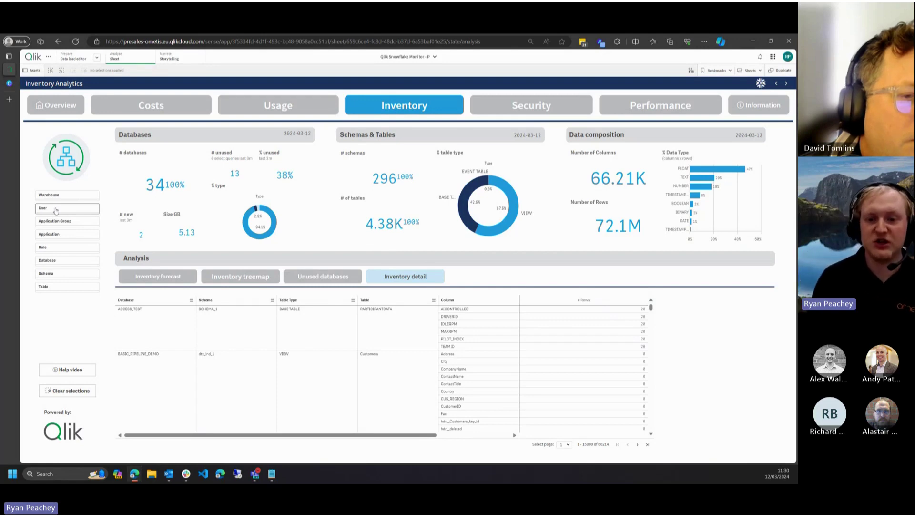
{"action": "left_click", "coordinate": [240, 277]}
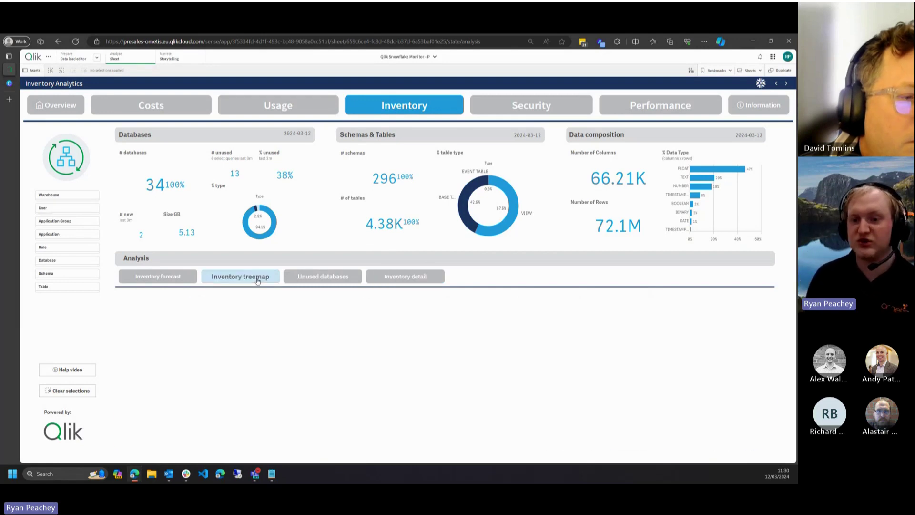
- Filter the Inventory sheet to one searched user account, then clear that user filter
{"action": "left_click", "coordinate": [75, 212]}
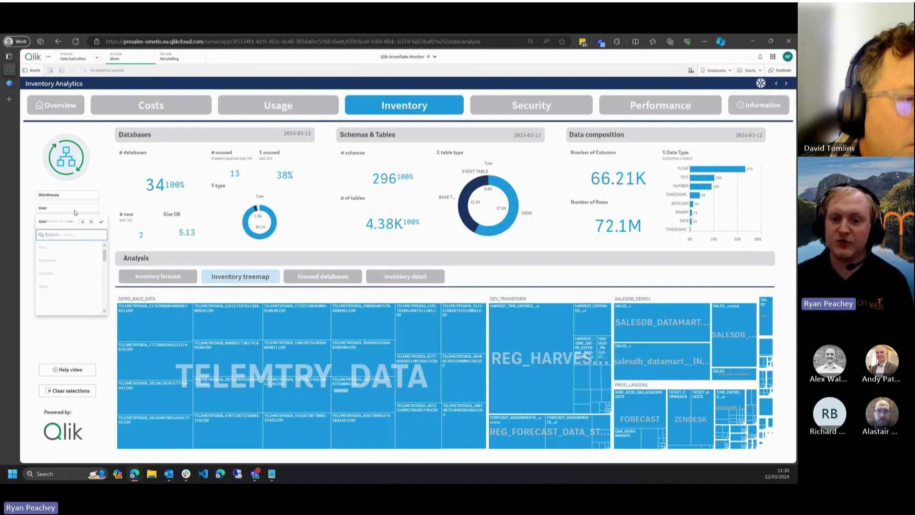
{"action": "type", "text": "Ryan"}
{"action": "left_click", "coordinate": [68, 245]}
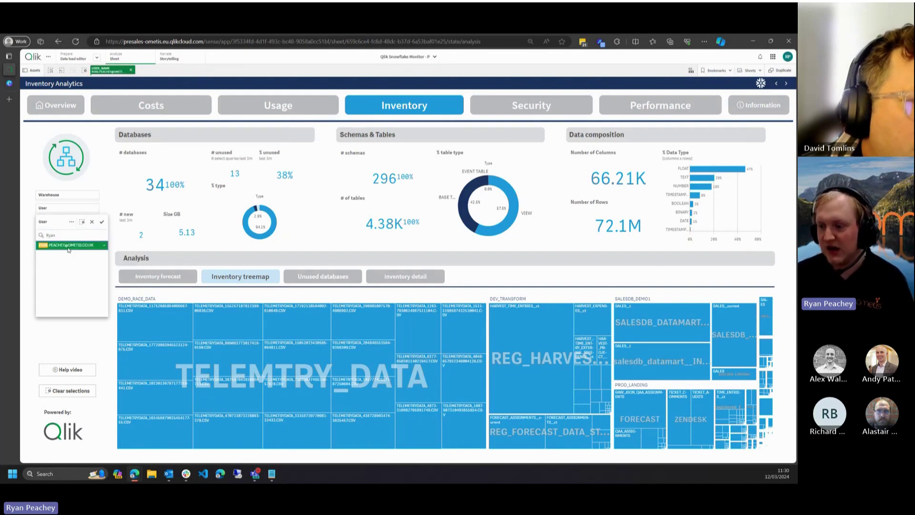
{"action": "left_click", "coordinate": [102, 223]}
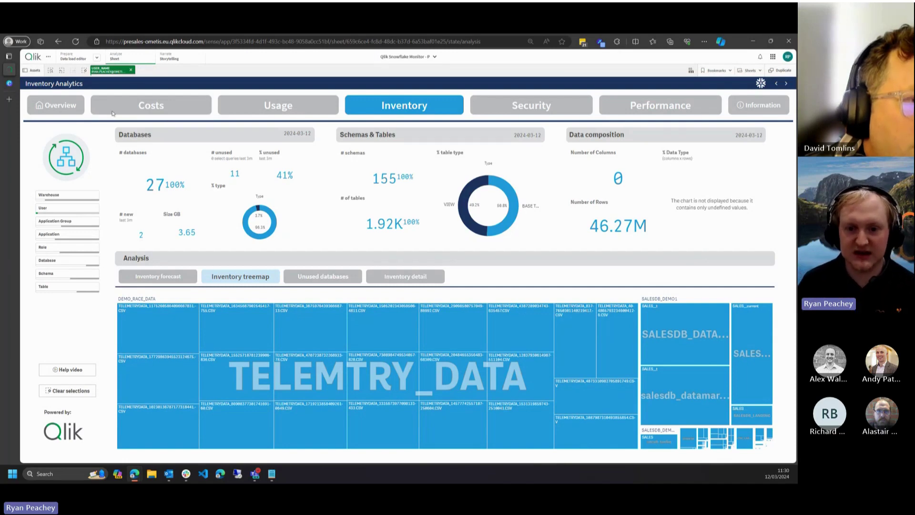
{"action": "left_click", "coordinate": [67, 260]}
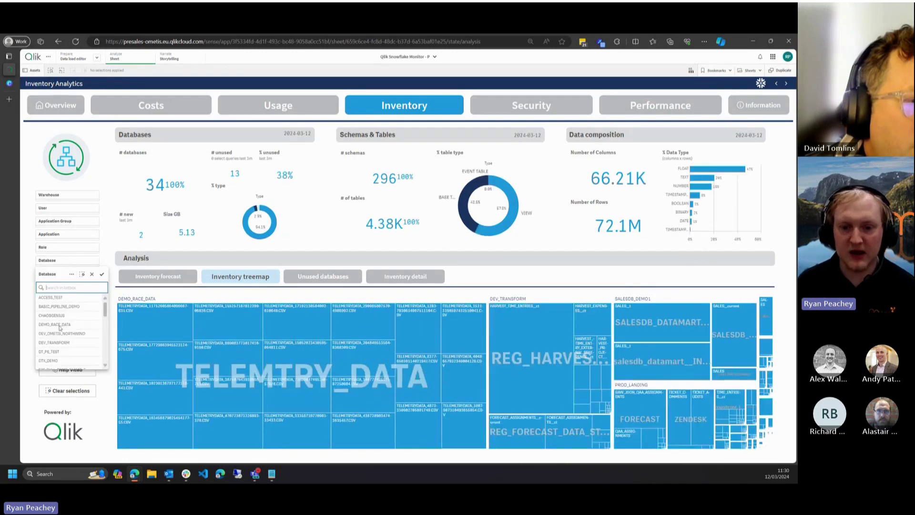
- Filter to the DEMO_RACE_DATA database and browse the user list without selecting anyone
{"action": "left_click", "coordinate": [57, 325]}
{"action": "left_click", "coordinate": [101, 274]}
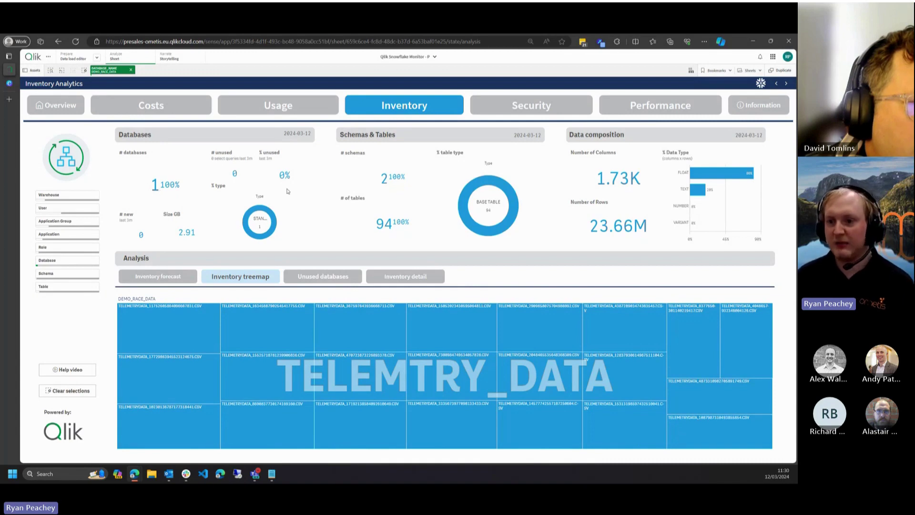
{"action": "left_click", "coordinate": [44, 209]}
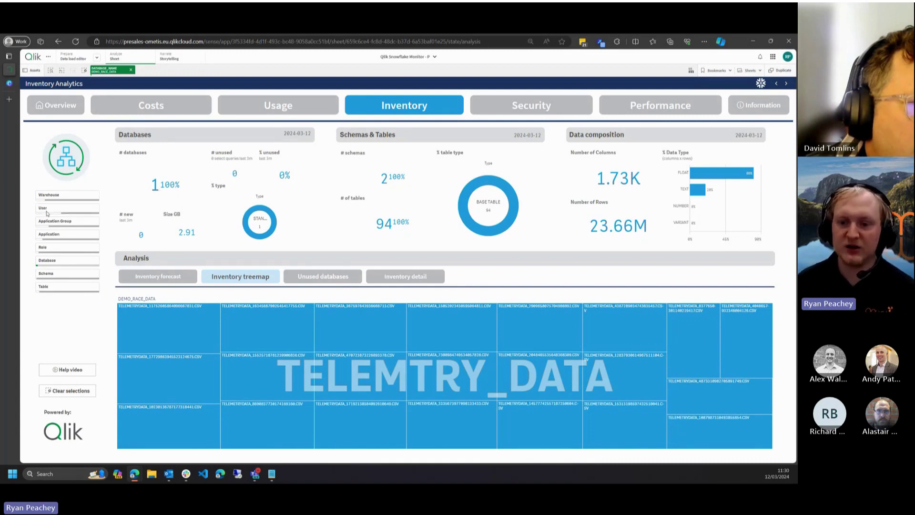
{"action": "scroll", "coordinate": [66, 277], "scroll_direction": "down", "scroll_amount": 2}
{"action": "scroll", "coordinate": [66, 276], "scroll_direction": "up", "scroll_amount": 3}
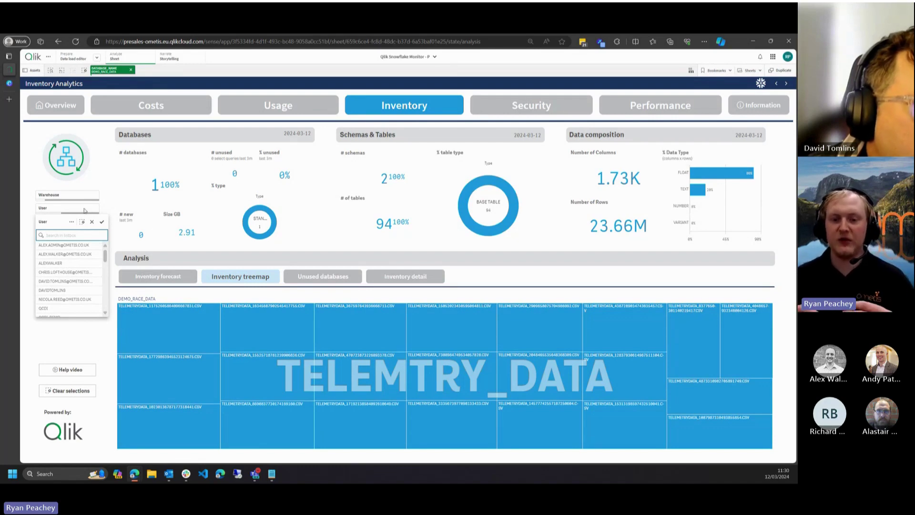
{"action": "scroll", "coordinate": [70, 266], "scroll_direction": "down", "scroll_amount": 2}
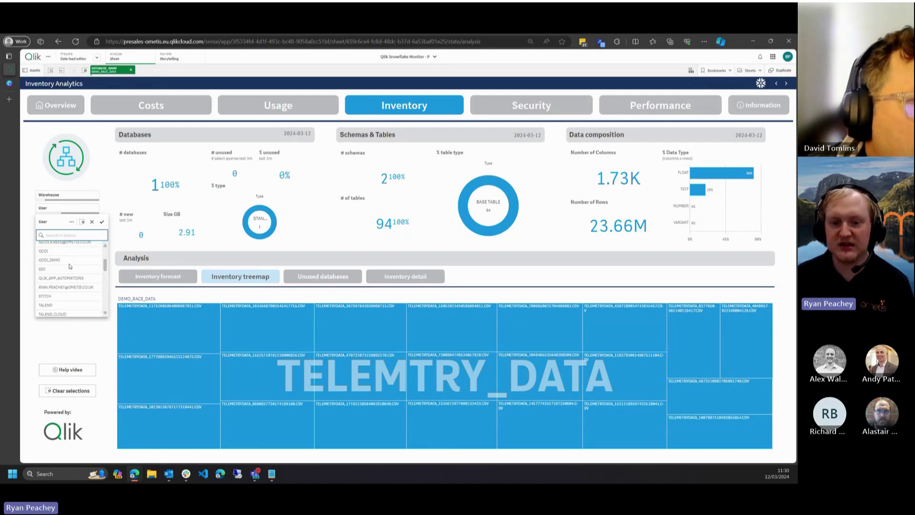
{"action": "scroll", "coordinate": [69, 266], "scroll_direction": "up", "scroll_amount": 2}
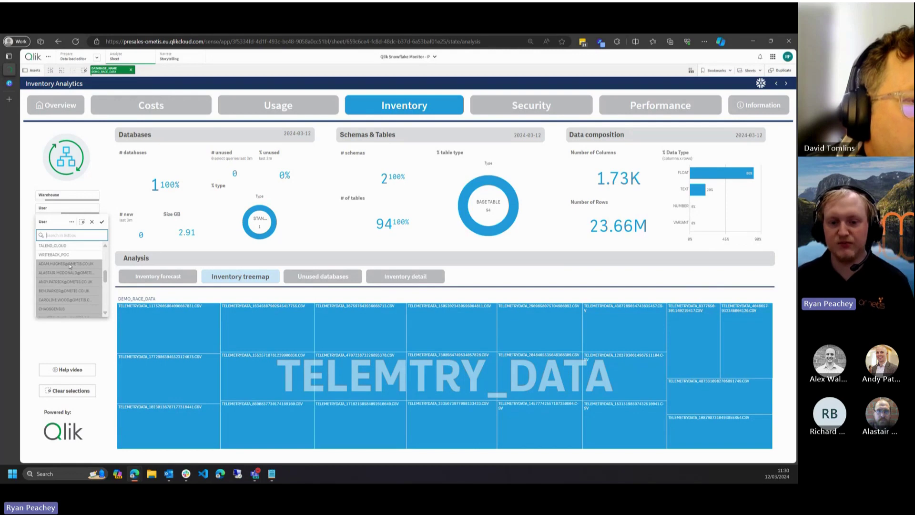
{"action": "left_click", "coordinate": [47, 210]}
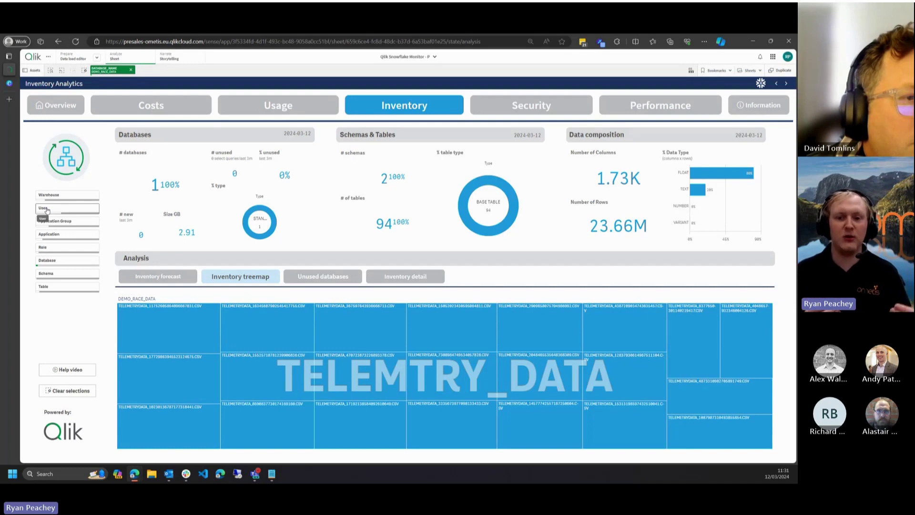
- Filter to VSCODE_1.4.3 and VSCODE_1.4.4 applications, view forecast and unused databases, then clear it
{"action": "left_click", "coordinate": [54, 233]}
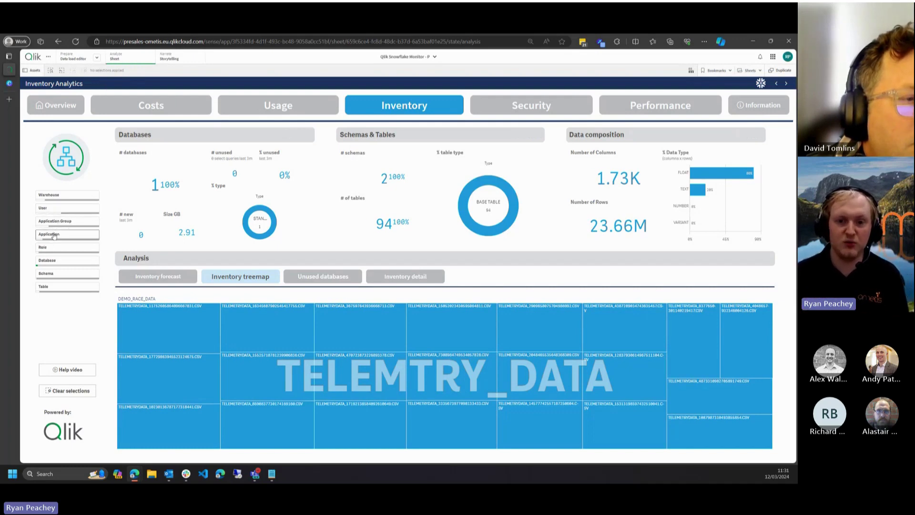
{"action": "scroll", "coordinate": [56, 291], "scroll_direction": "down", "scroll_amount": 1}
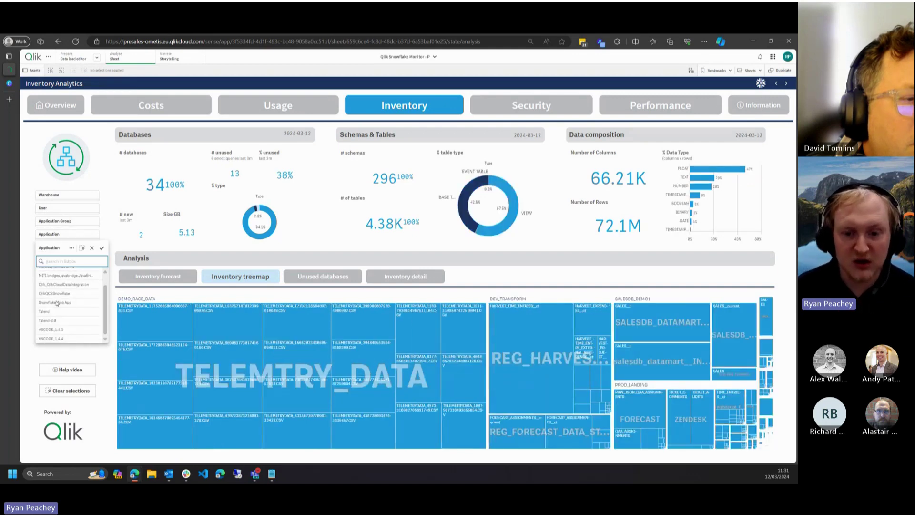
{"action": "left_click", "coordinate": [67, 330]}
{"action": "left_click", "coordinate": [66, 338]}
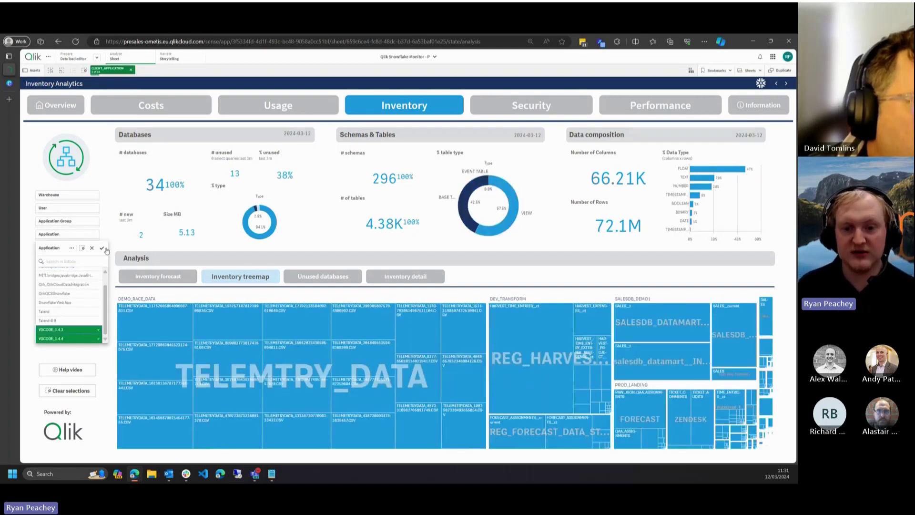
{"action": "left_click", "coordinate": [101, 248]}
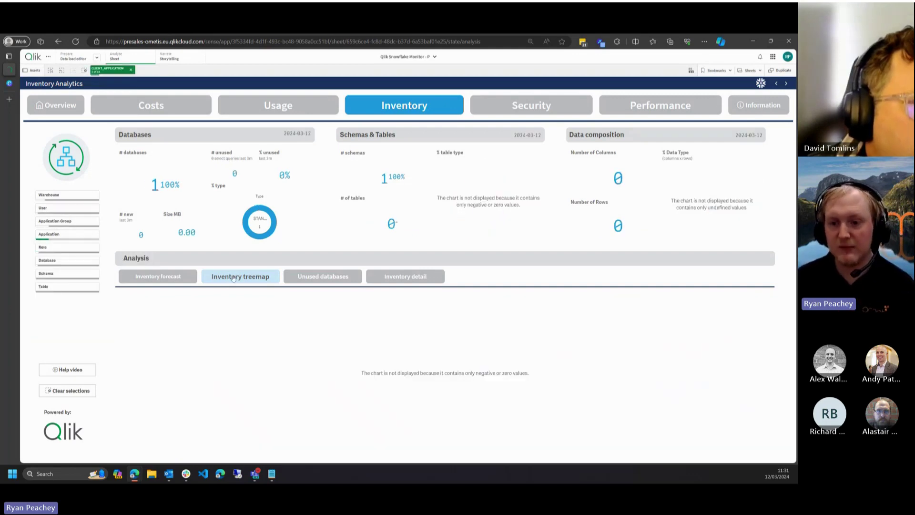
{"action": "left_click", "coordinate": [183, 277]}
{"action": "left_click", "coordinate": [299, 276]}
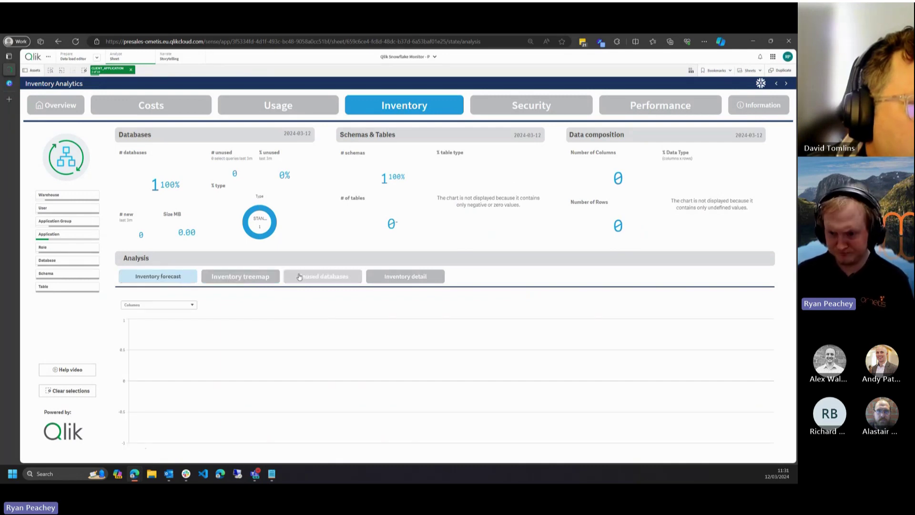
{"action": "left_click", "coordinate": [240, 276]}
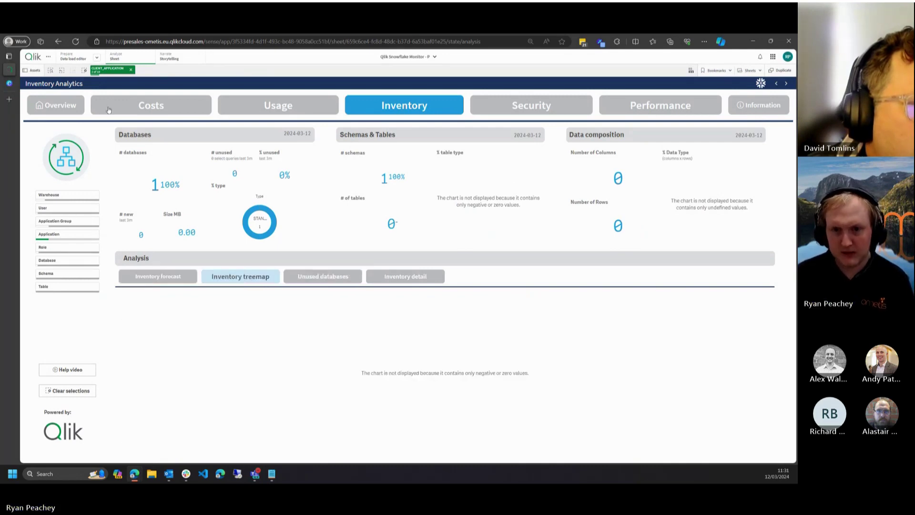
{"action": "left_click", "coordinate": [132, 70]}
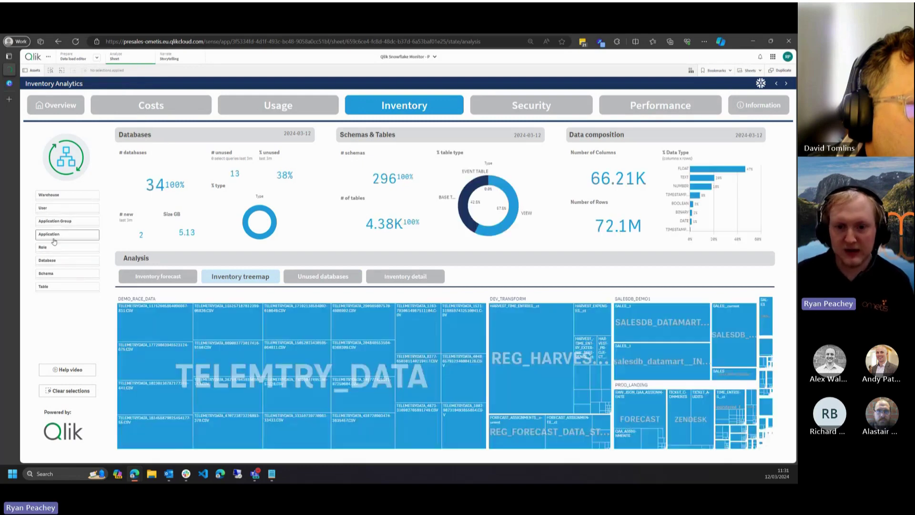
- Filter the sheet to the DEMO_SECURE role, then clear the role filter
{"action": "left_click", "coordinate": [48, 248]}
{"action": "scroll", "coordinate": [53, 303], "scroll_direction": "down", "scroll_amount": 3}
{"action": "scroll", "coordinate": [54, 310], "scroll_direction": "up", "scroll_amount": 3}
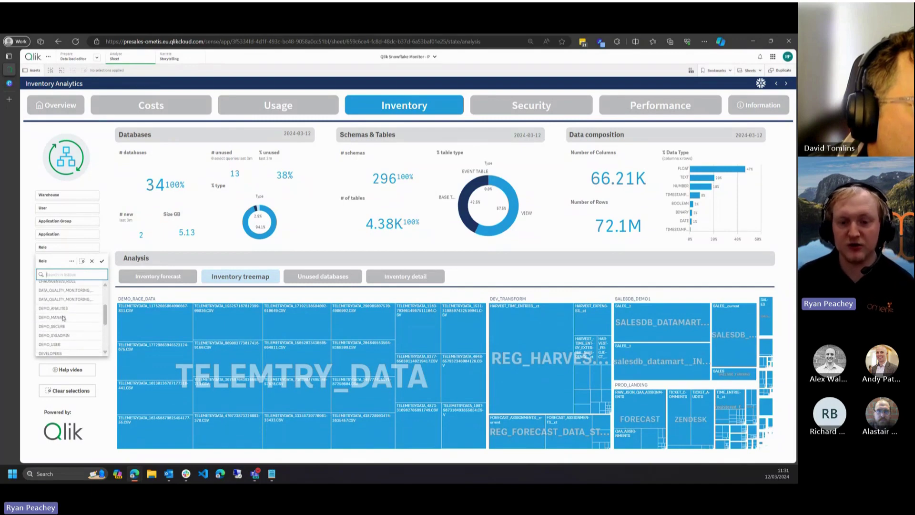
{"action": "left_click", "coordinate": [67, 327]}
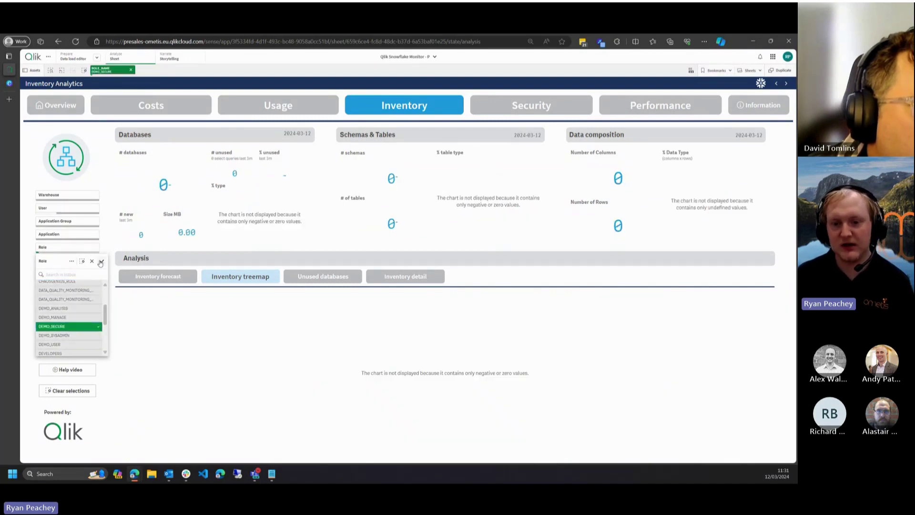
{"action": "left_click", "coordinate": [101, 261]}
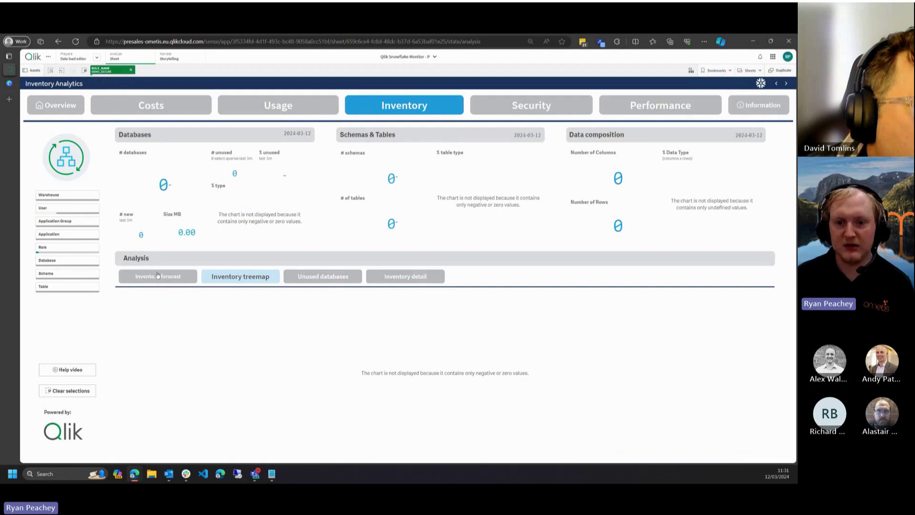
{"action": "left_click", "coordinate": [131, 70]}
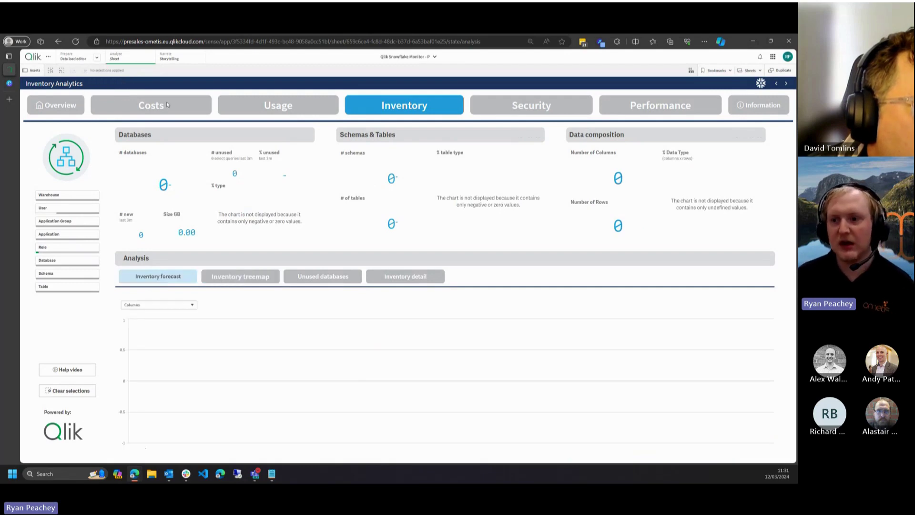
{"action": "left_click", "coordinate": [525, 110]}
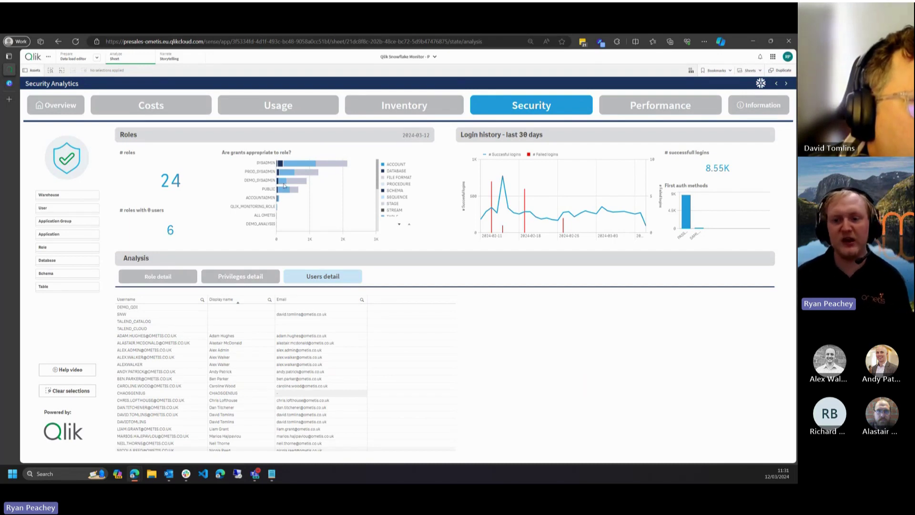
{"action": "mouse_move", "coordinate": [284, 185]}
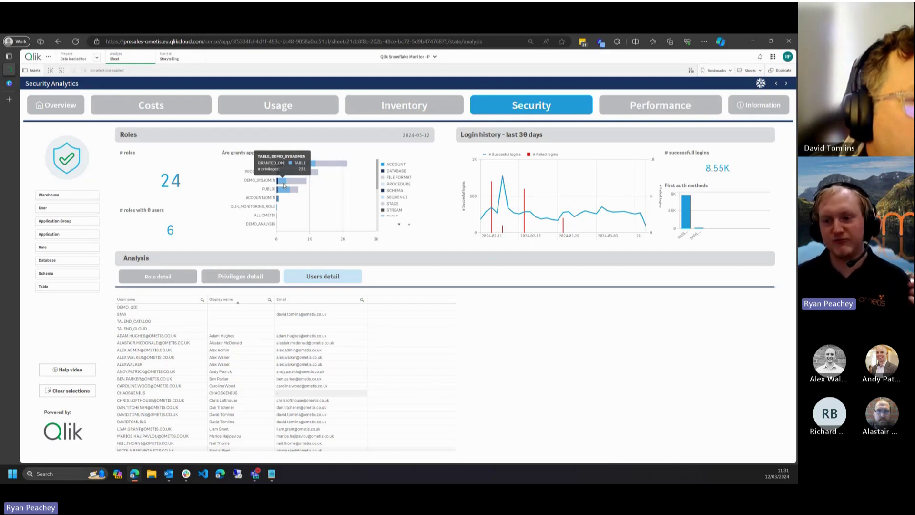
{"action": "scroll", "coordinate": [390, 185], "scroll_direction": "down", "scroll_amount": 3}
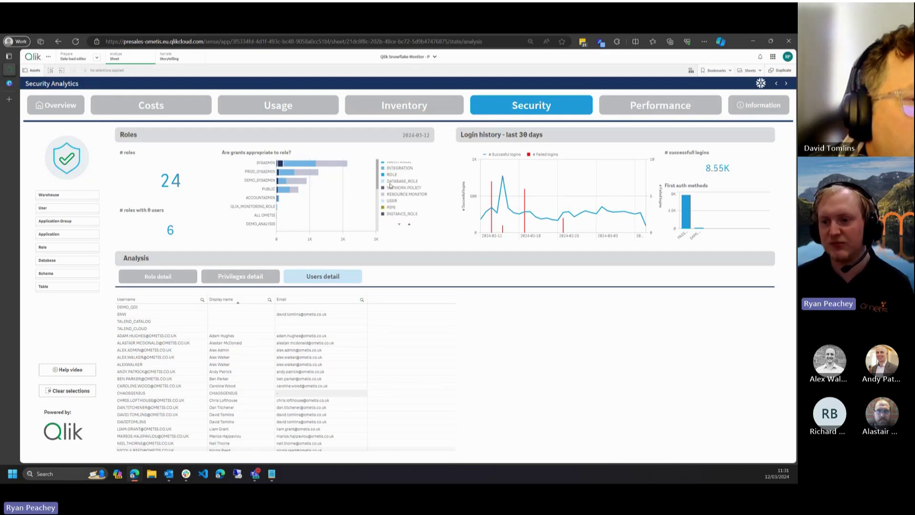
{"action": "scroll", "coordinate": [393, 180], "scroll_direction": "up", "scroll_amount": 5}
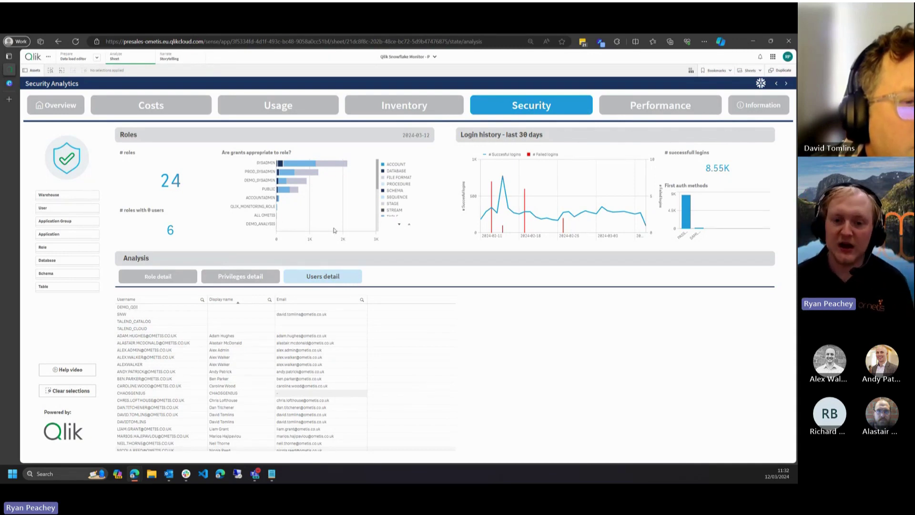
{"action": "left_click", "coordinate": [67, 208]}
{"action": "type", "text": "ryan"}
{"action": "left_click", "coordinate": [62, 244]}
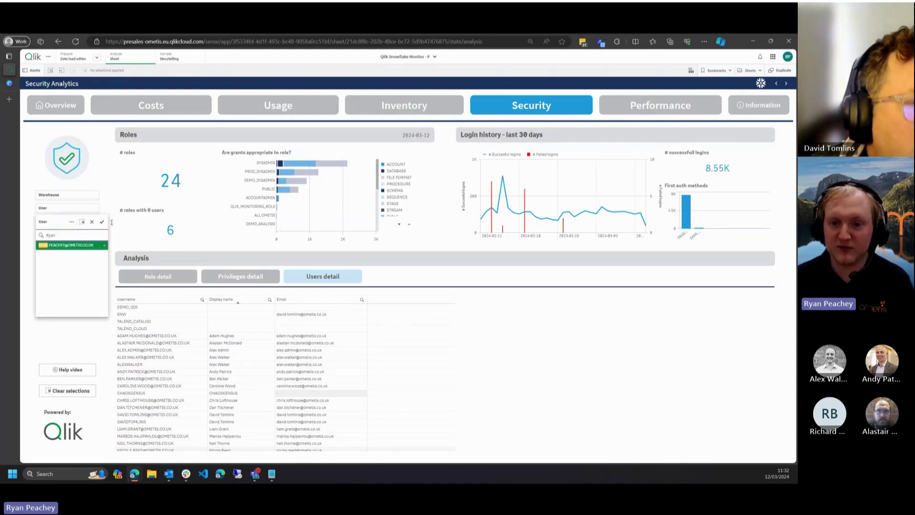
{"action": "left_click", "coordinate": [102, 221]}
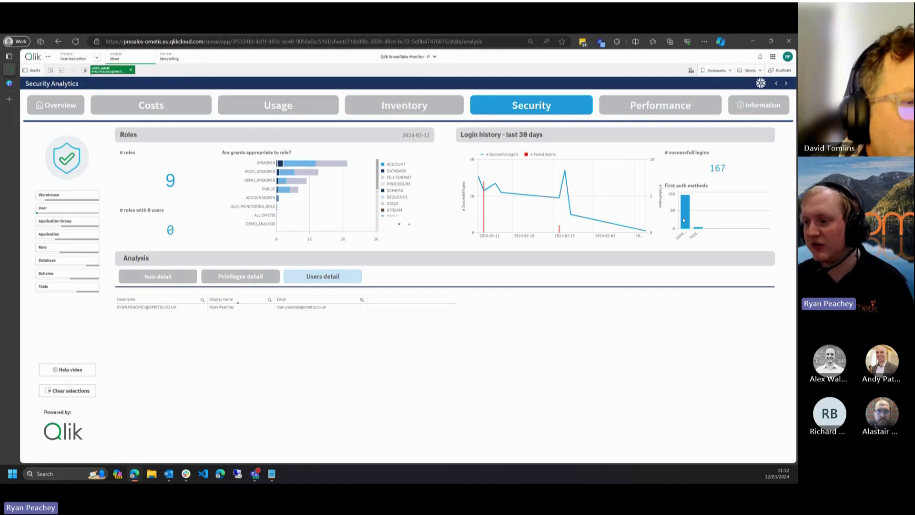
{"action": "mouse_move", "coordinate": [684, 220]}
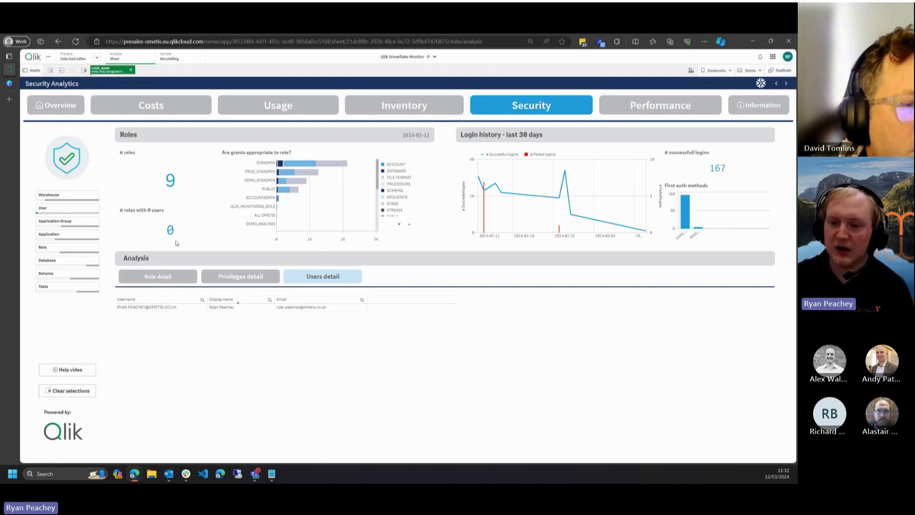
{"action": "left_click", "coordinate": [131, 70]}
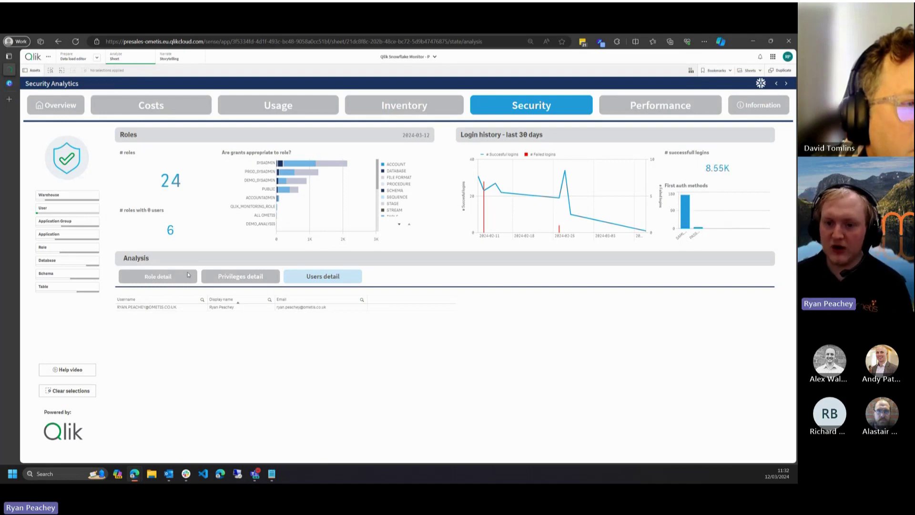
- Show the Privileges detail table filtered to a single searched user account
{"action": "left_click", "coordinate": [228, 280]}
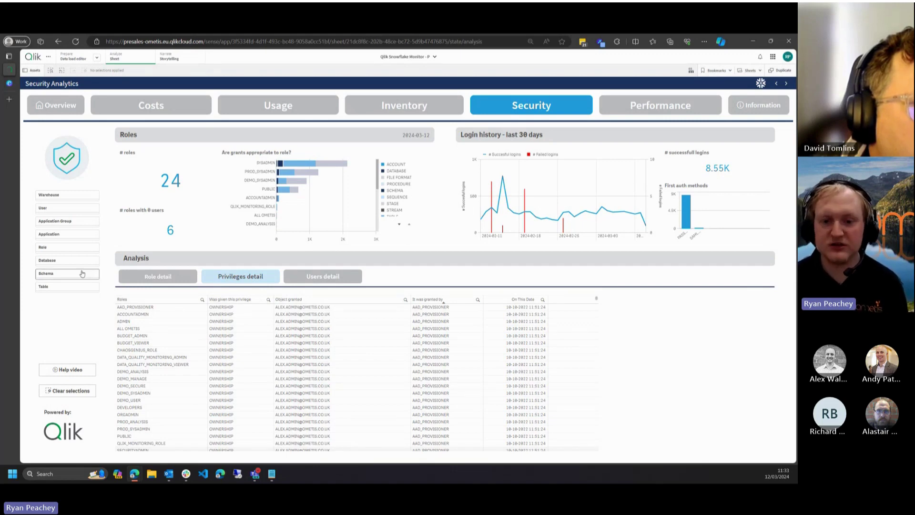
{"action": "left_click", "coordinate": [54, 212]}
{"action": "type", "text": "Ryan"}
{"action": "left_click", "coordinate": [52, 246]}
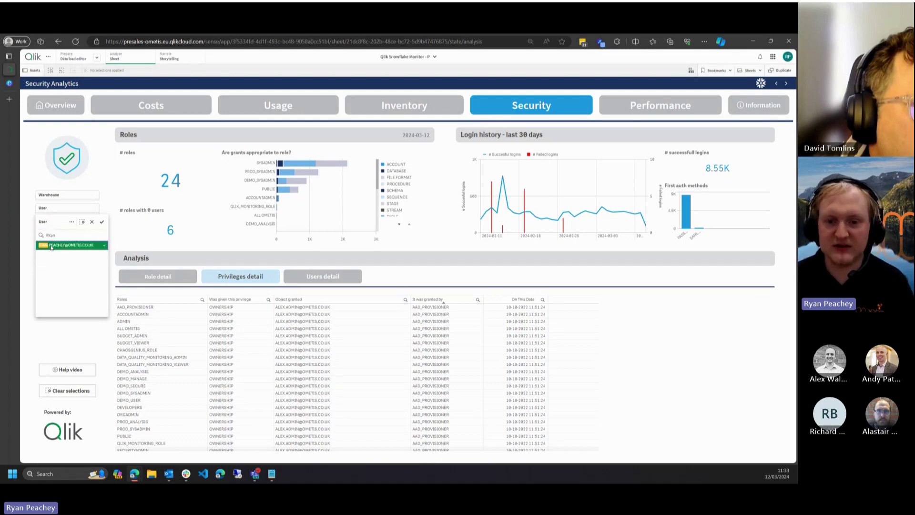
{"action": "left_click", "coordinate": [101, 222]}
{"action": "scroll", "coordinate": [221, 341], "scroll_direction": "down", "scroll_amount": 5}
{"action": "scroll", "coordinate": [226, 342], "scroll_direction": "up", "scroll_amount": 5}
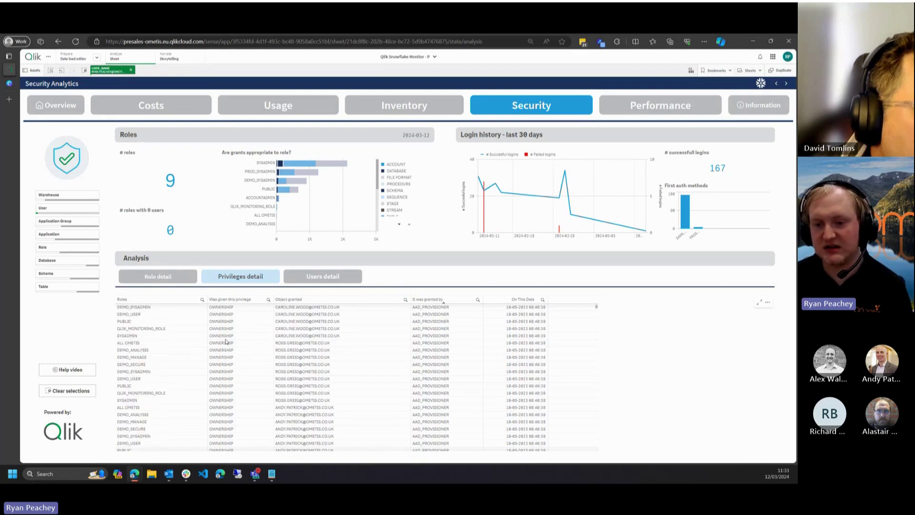
- Close the privilege type search unused and move to the Performance analysis sheet
{"action": "left_click", "coordinate": [268, 299]}
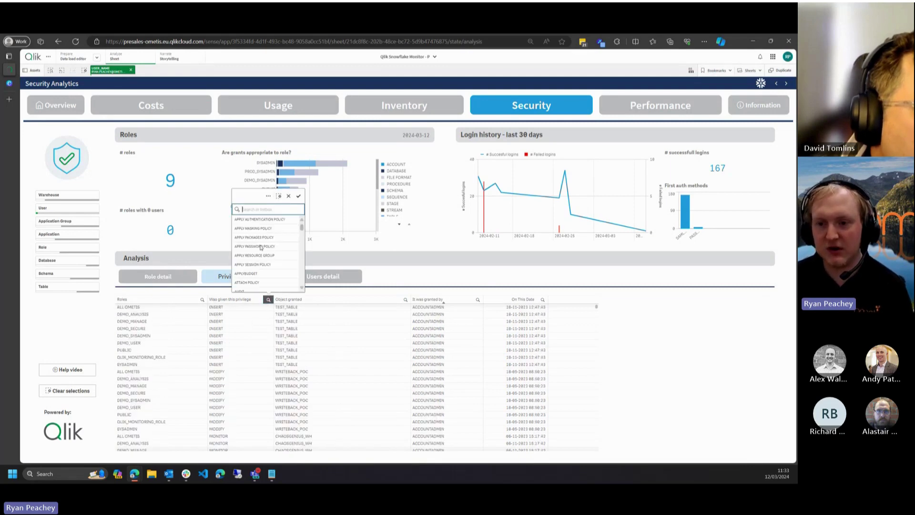
{"action": "left_click", "coordinate": [171, 166]}
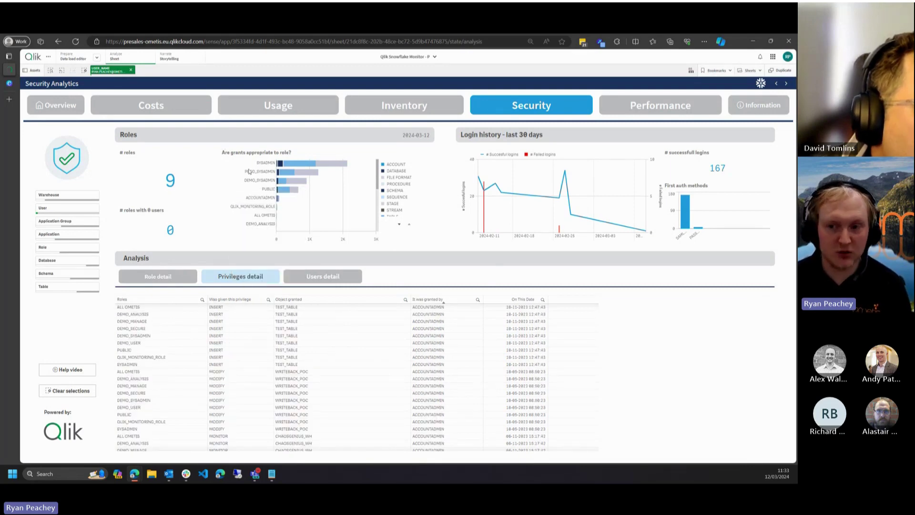
{"action": "mouse_move", "coordinate": [238, 235]}
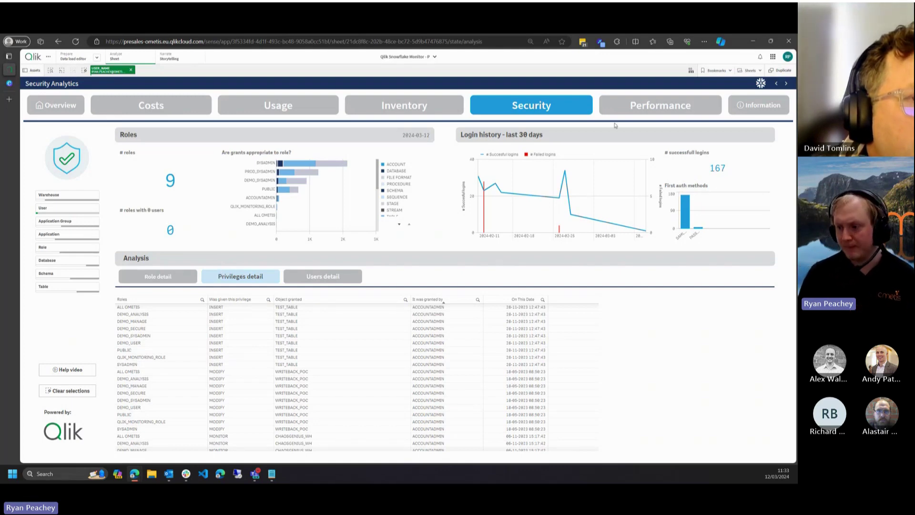
{"action": "left_click", "coordinate": [622, 110]}
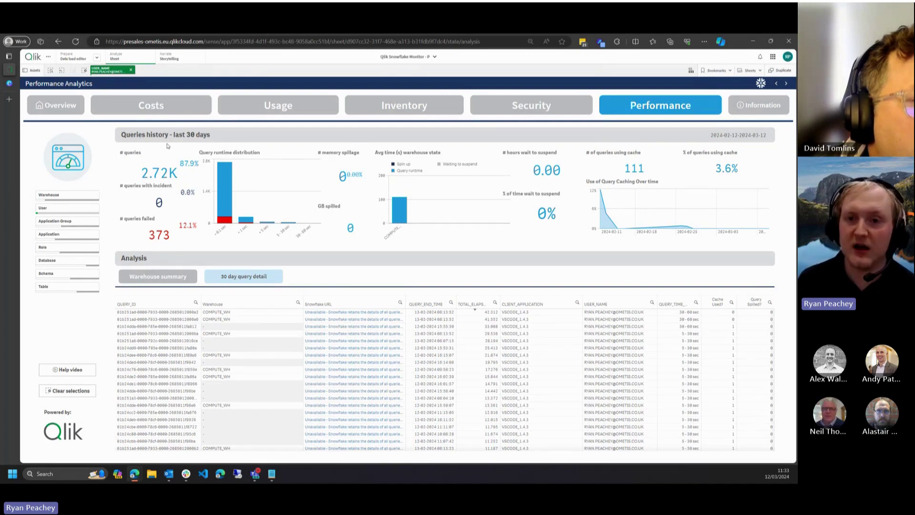
- Clear the USER_NAME filter so all 36.53K queries appear on the Performance sheet
{"action": "left_click", "coordinate": [131, 70]}
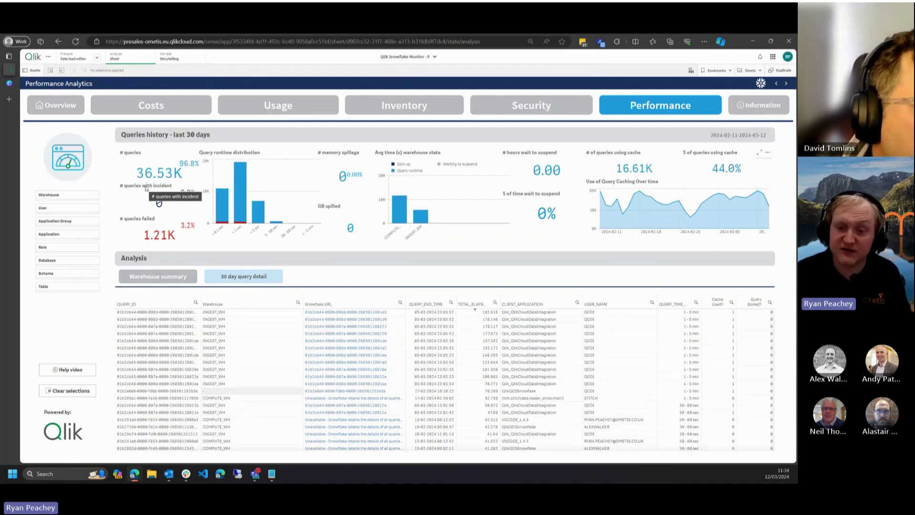
{"action": "mouse_move", "coordinate": [223, 218]}
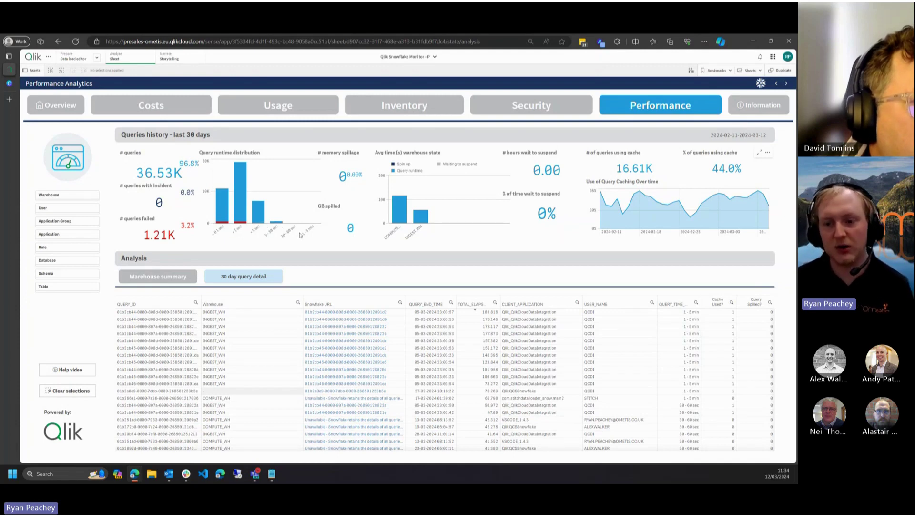
{"action": "mouse_move", "coordinate": [299, 230]}
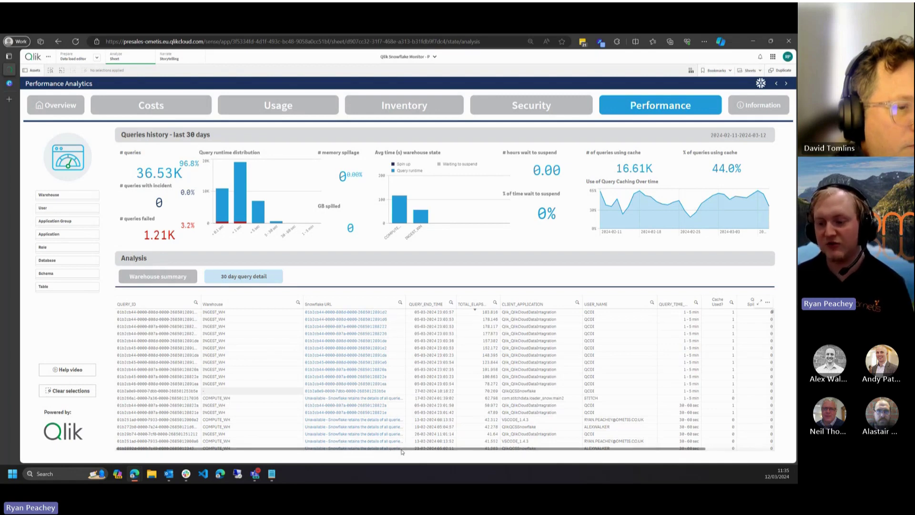
- Scroll the query detail table sideways, then switch to the Warehouse summary table
{"action": "left_click_drag", "start_coordinate": [402, 448], "coordinate": [466, 448]}
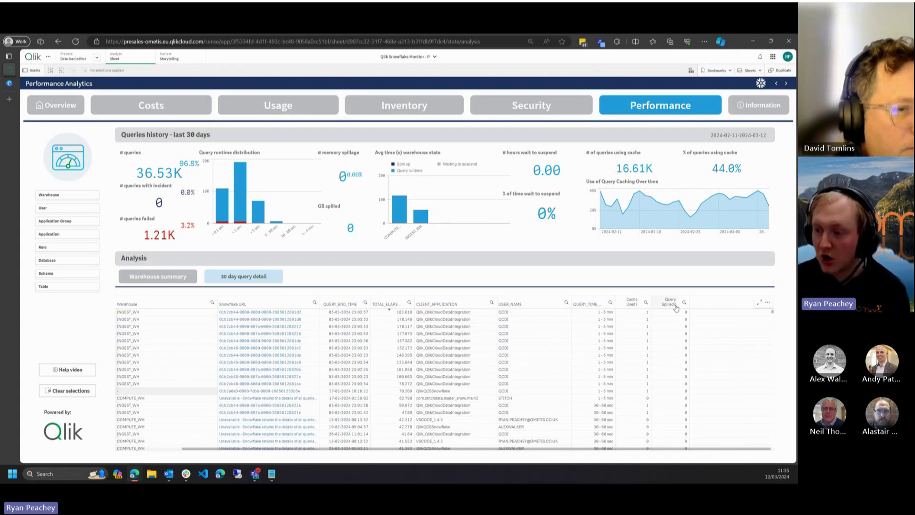
{"action": "left_click", "coordinate": [176, 278]}
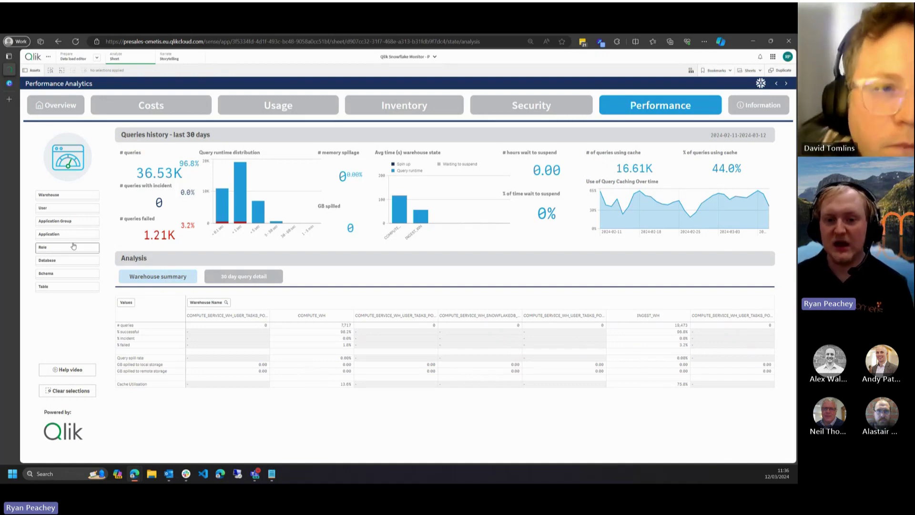
{"action": "left_click", "coordinate": [58, 210]}
{"action": "type", "text": "ryan"}
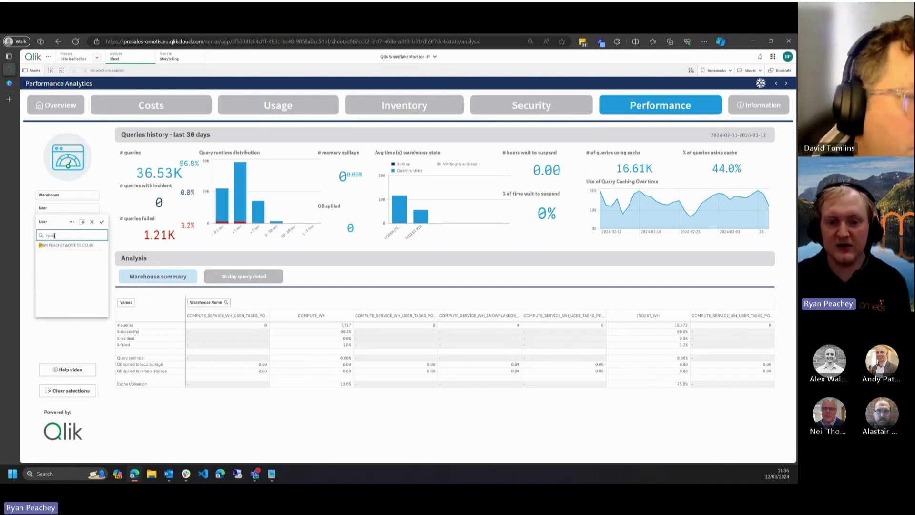
{"action": "left_click", "coordinate": [43, 245]}
{"action": "left_click", "coordinate": [102, 226]}
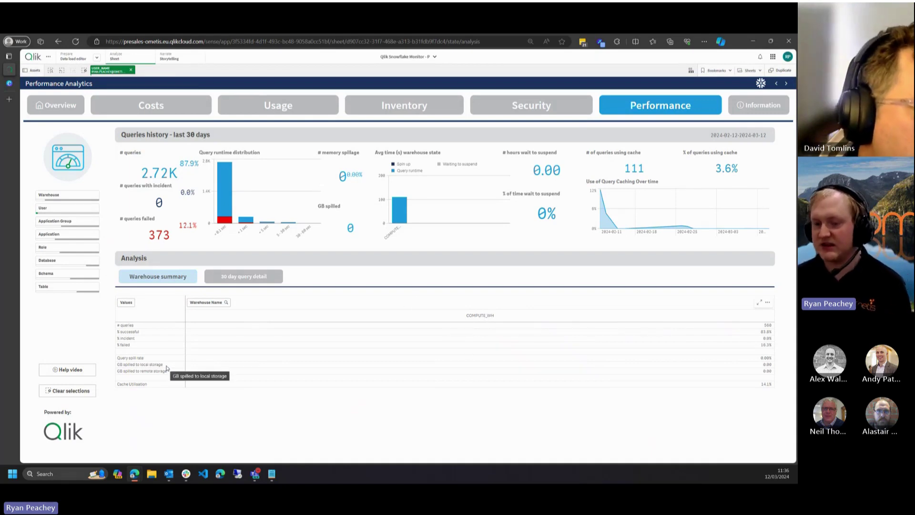
{"action": "left_click", "coordinate": [131, 70]}
{"action": "left_click", "coordinate": [47, 234]}
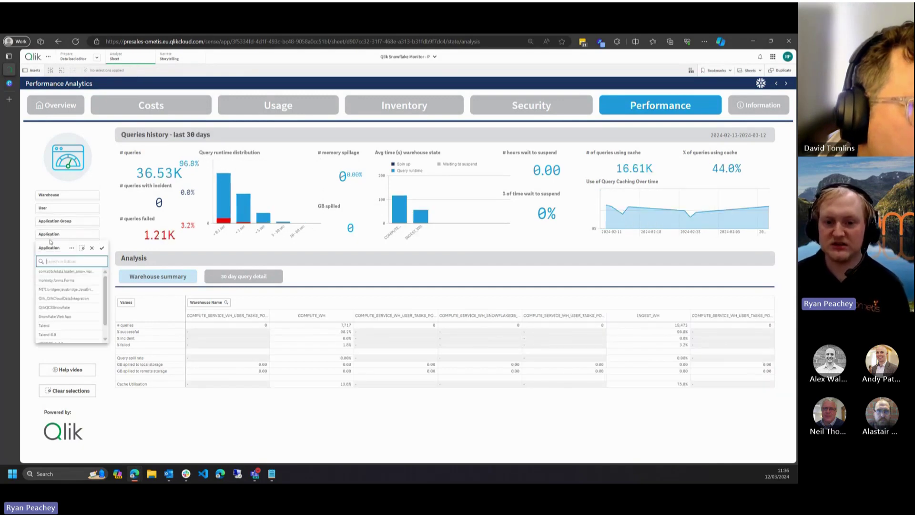
{"action": "left_click", "coordinate": [59, 327]}
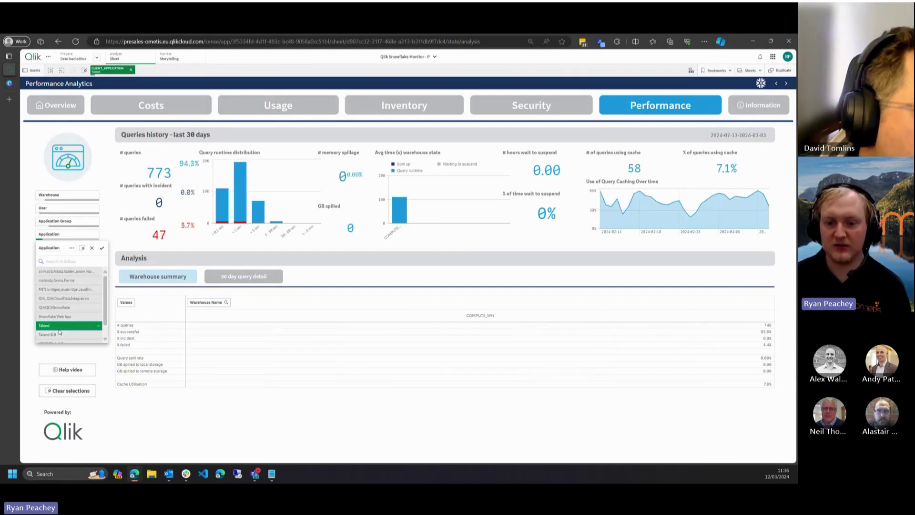
{"action": "left_click", "coordinate": [111, 255]}
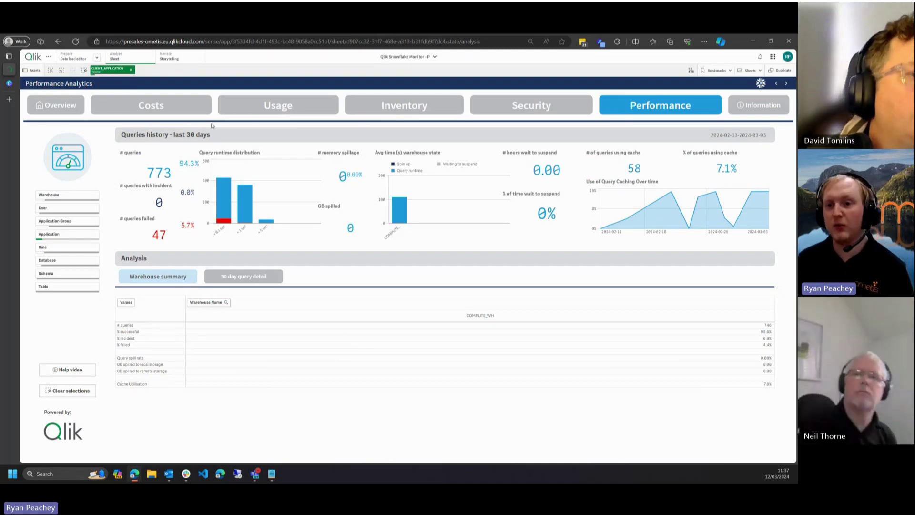
{"action": "left_click", "coordinate": [131, 70]}
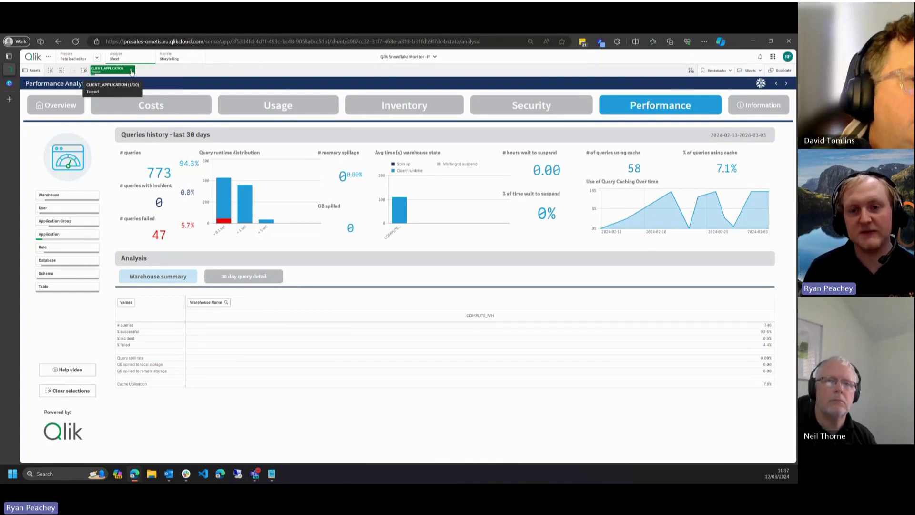